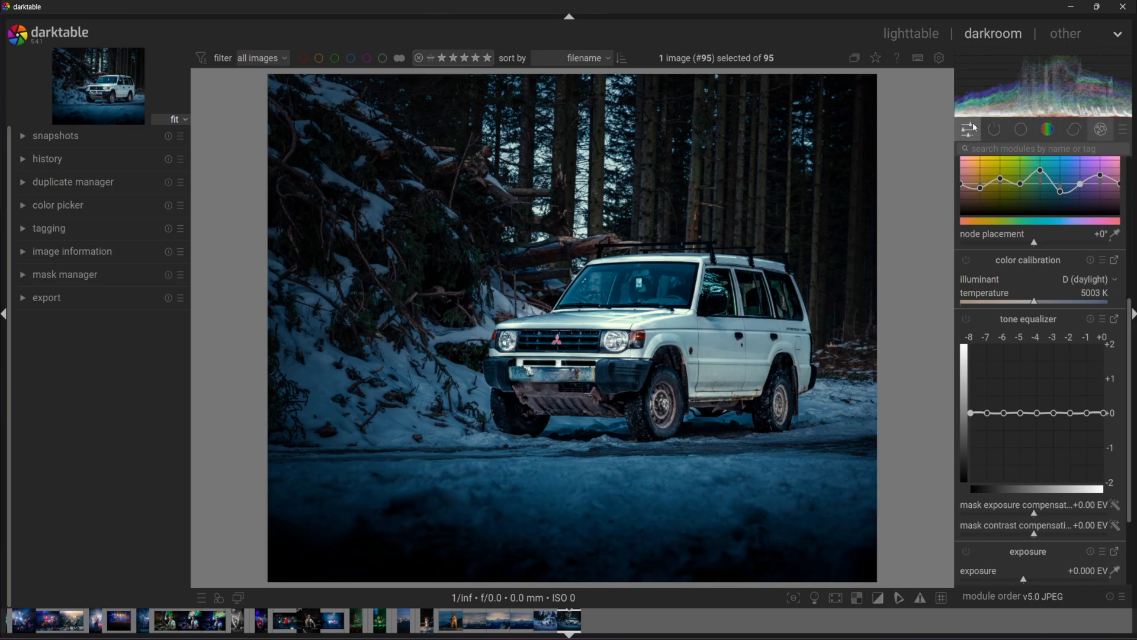
- Show the effect modules and examine the blurs module's settings and its blend mask options
{"action": "left_click", "coordinate": [1100, 129]}
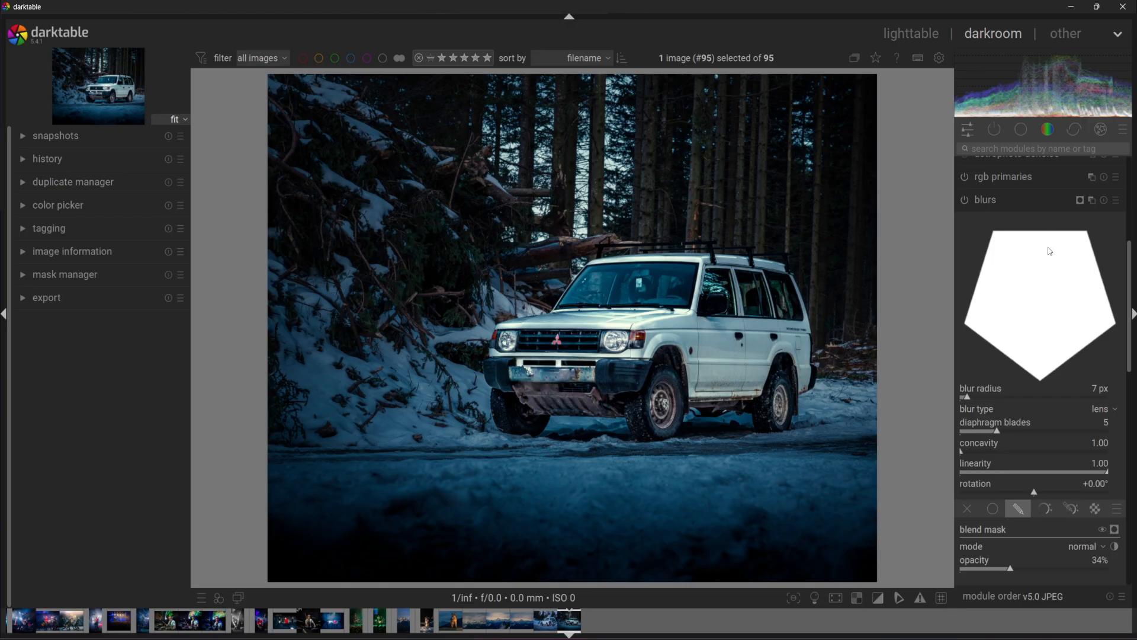
{"action": "scroll", "coordinate": [1123, 263], "scroll_direction": "up", "scroll_amount": 5}
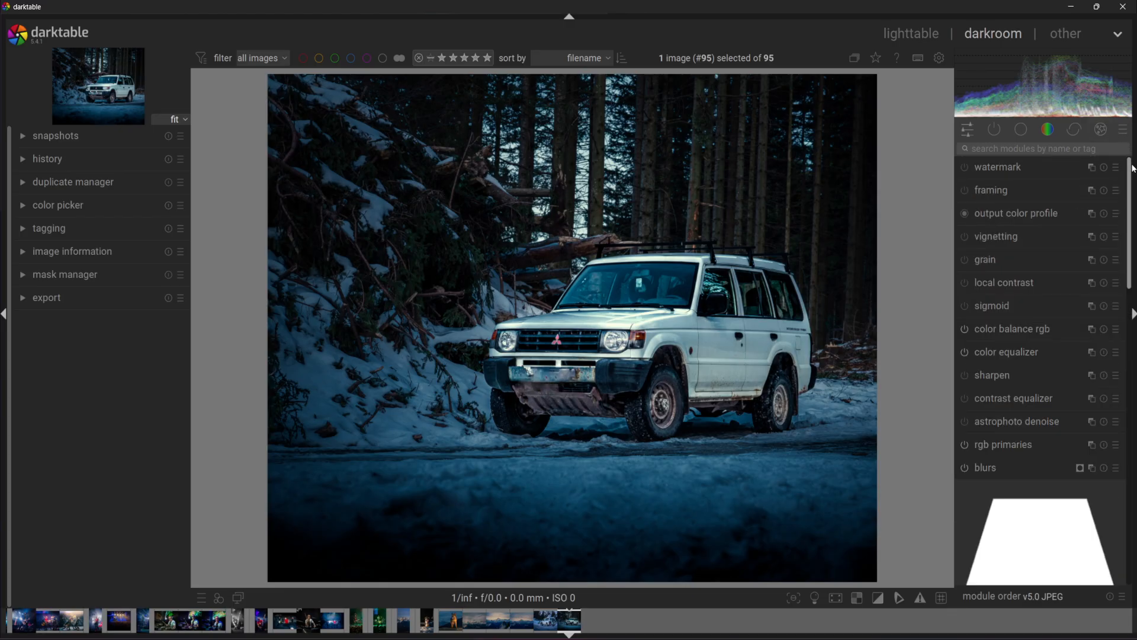
{"action": "scroll", "coordinate": [1135, 182], "scroll_direction": "down", "scroll_amount": 5}
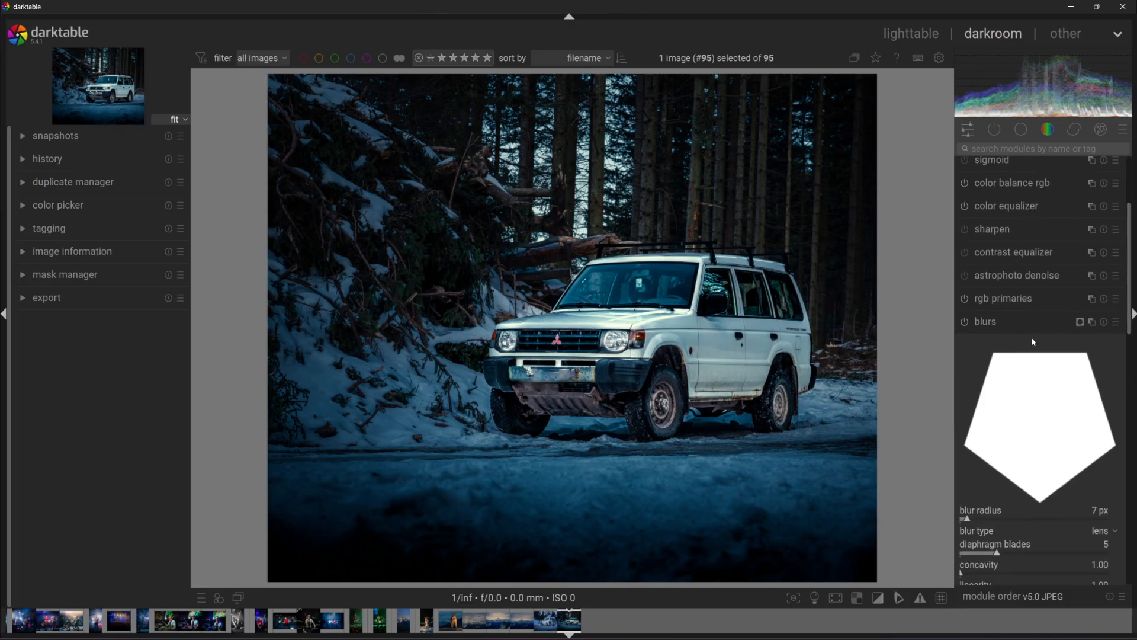
{"action": "left_click", "coordinate": [986, 325]}
{"action": "left_click", "coordinate": [995, 325]}
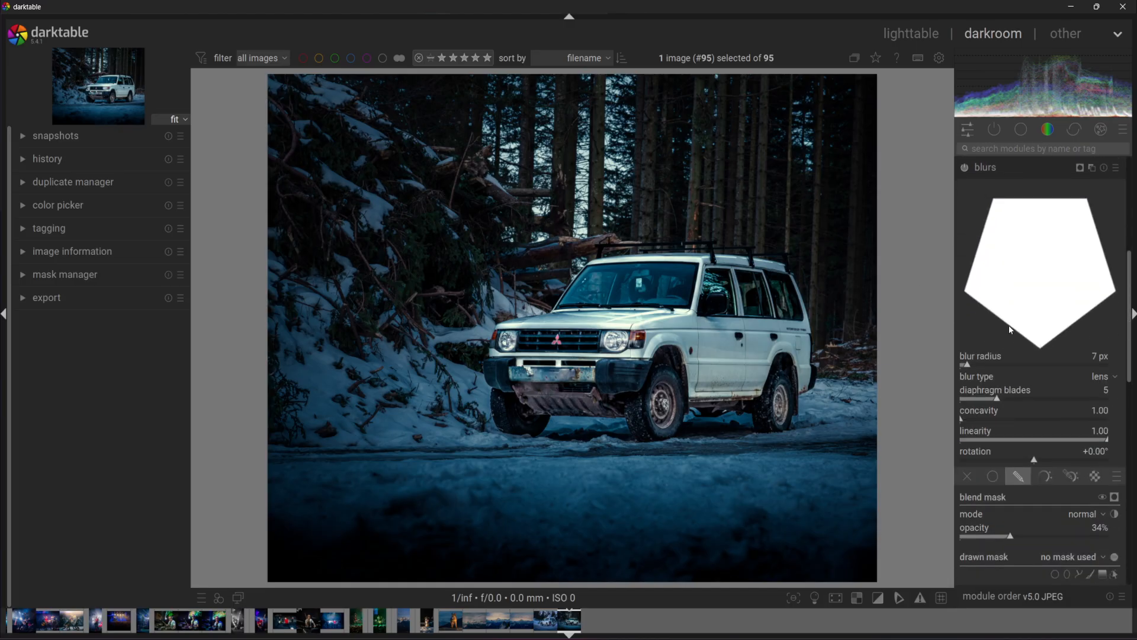
{"action": "scroll", "coordinate": [1131, 314], "scroll_direction": "up", "scroll_amount": 2}
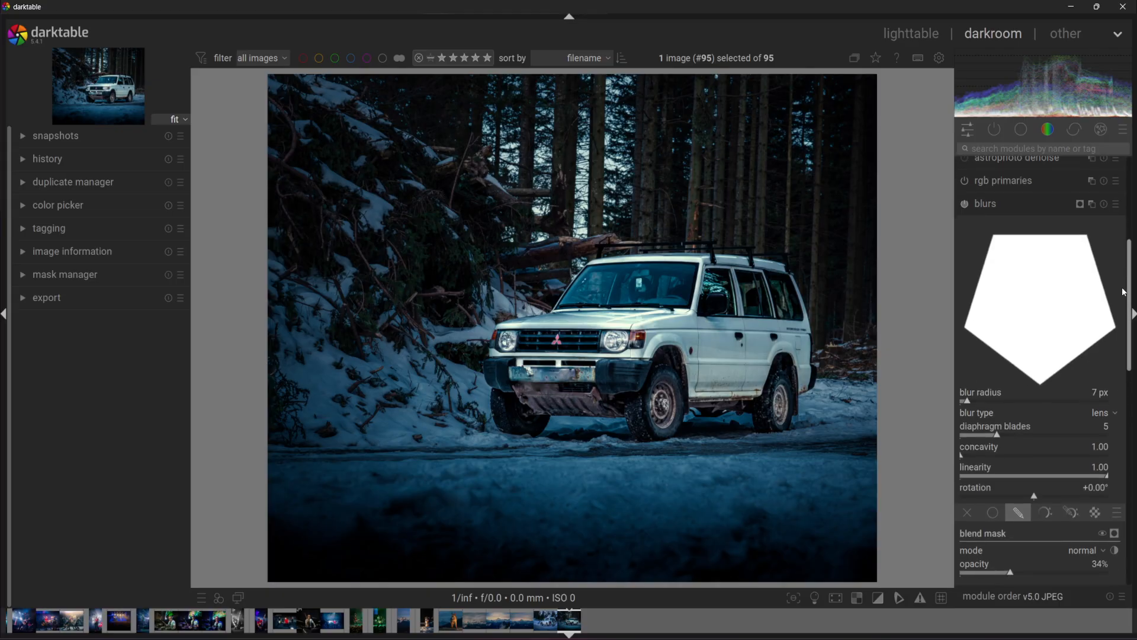
{"action": "scroll", "coordinate": [1131, 314], "scroll_direction": "down", "scroll_amount": 3}
{"action": "scroll", "coordinate": [1131, 314], "scroll_direction": "down", "scroll_amount": 2}
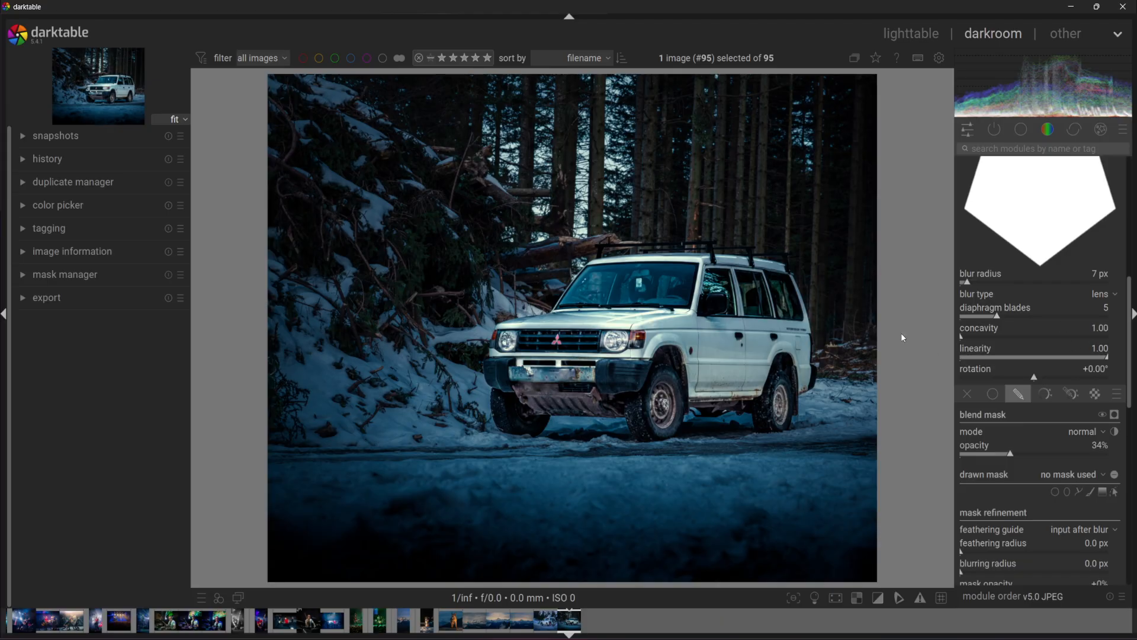
{"action": "scroll", "coordinate": [1128, 377], "scroll_direction": "down", "scroll_amount": 3}
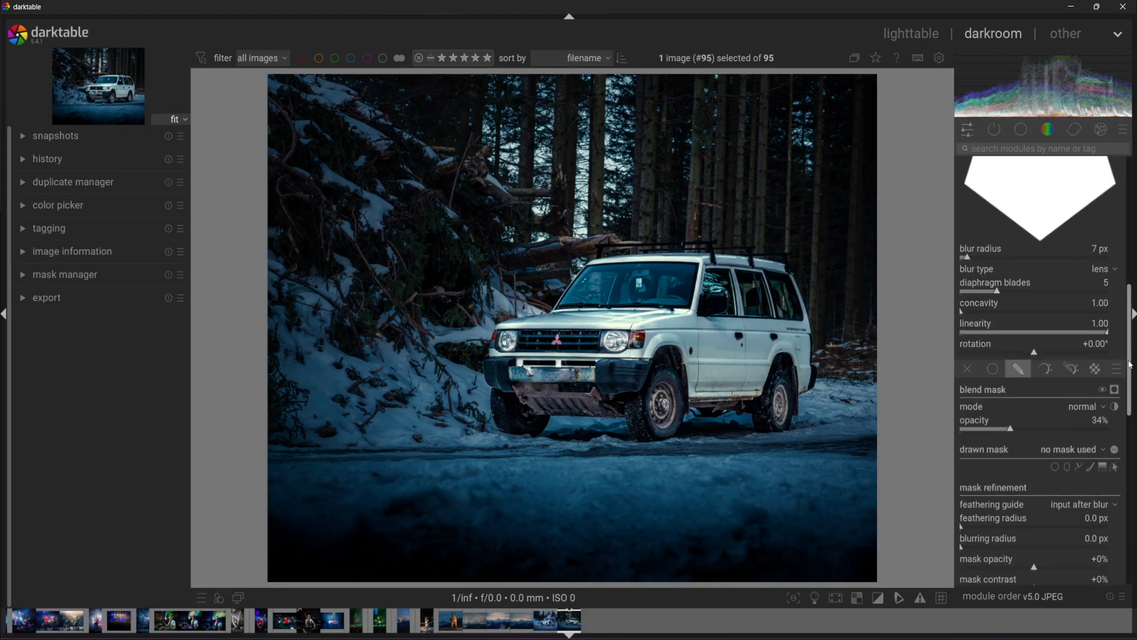
{"action": "scroll", "coordinate": [1129, 376], "scroll_direction": "down", "scroll_amount": 2}
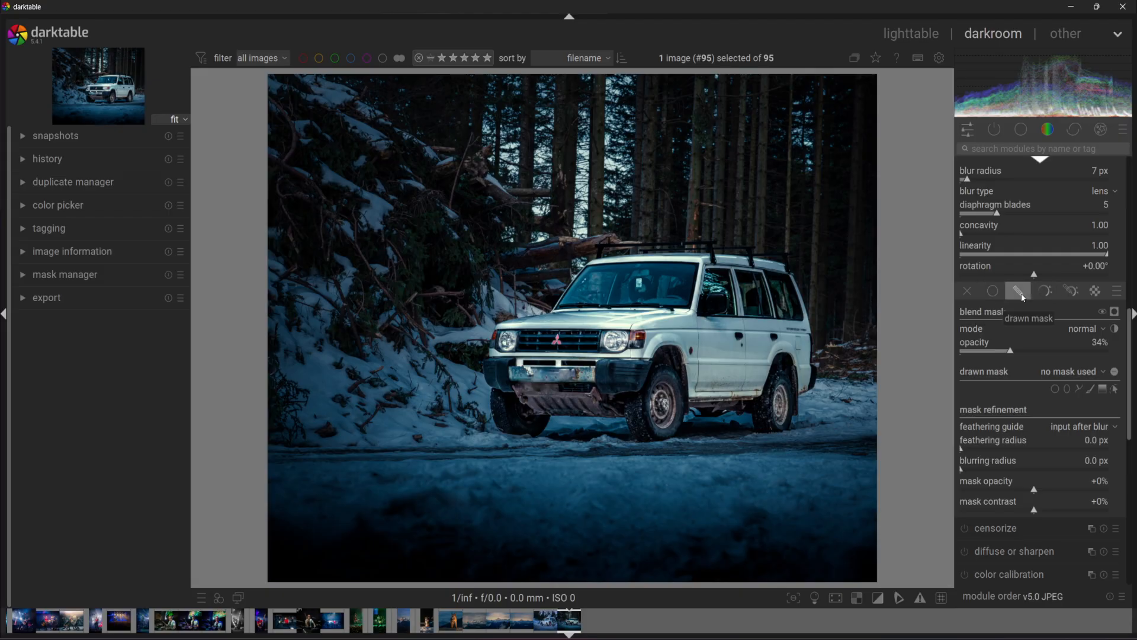
- Try a parametric mask on the blurs module and return to the drawn mask
{"action": "left_click", "coordinate": [1021, 296]}
{"action": "scroll", "coordinate": [1057, 361], "scroll_direction": "down", "scroll_amount": 1}
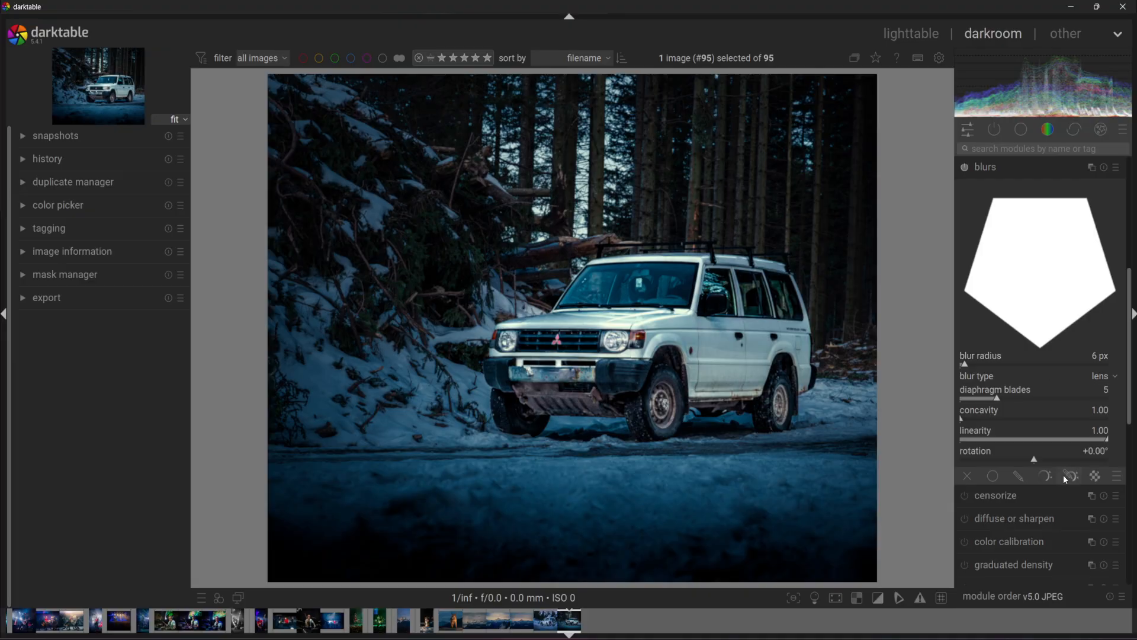
{"action": "left_click", "coordinate": [1044, 473]}
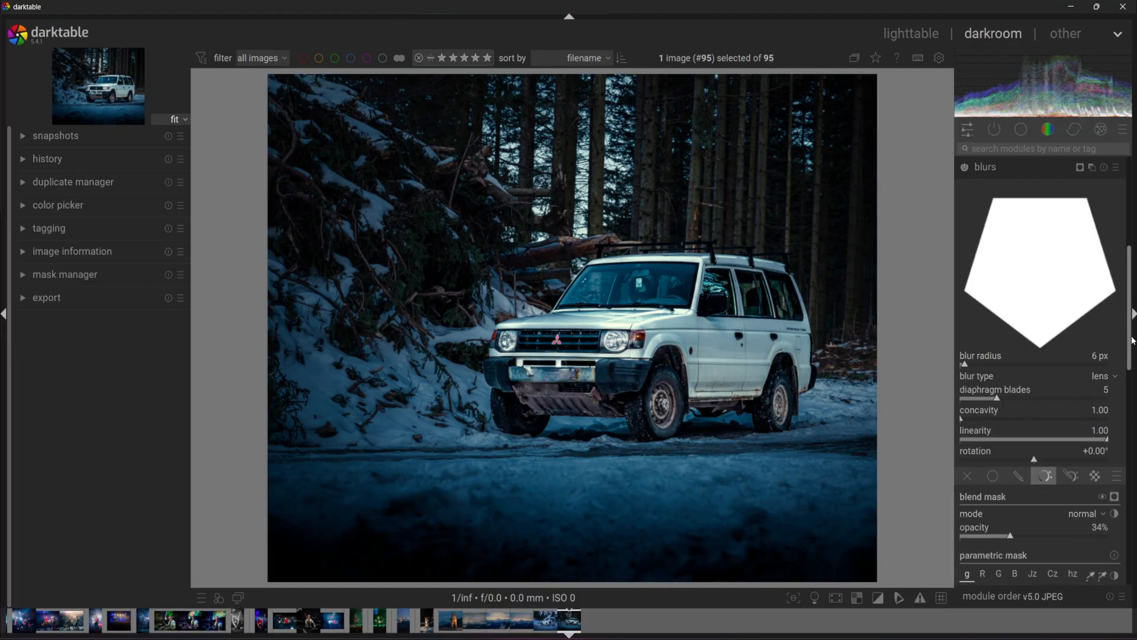
{"action": "left_click_drag", "start_coordinate": [1131, 342], "coordinate": [1130, 371]}
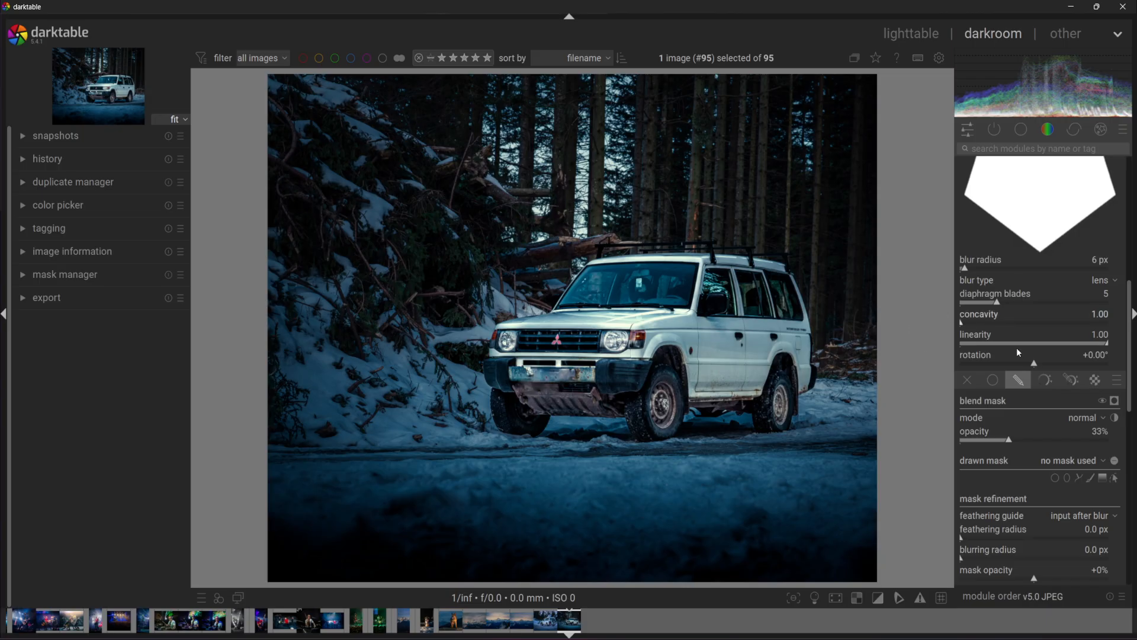
{"action": "left_click", "coordinate": [1019, 381]}
{"action": "left_click", "coordinate": [1018, 478]}
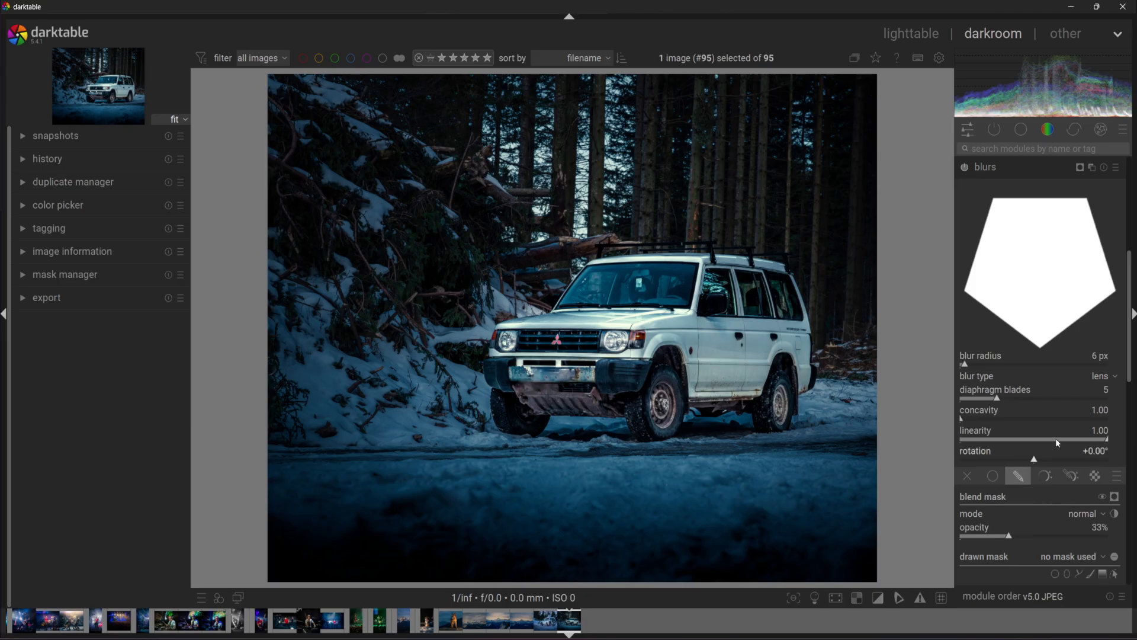
- Set the blurs blend opacity to 88% and place a widely feathered circle mask over the vehicle's front grille
{"action": "left_click_drag", "start_coordinate": [1131, 357], "coordinate": [1131, 402]}
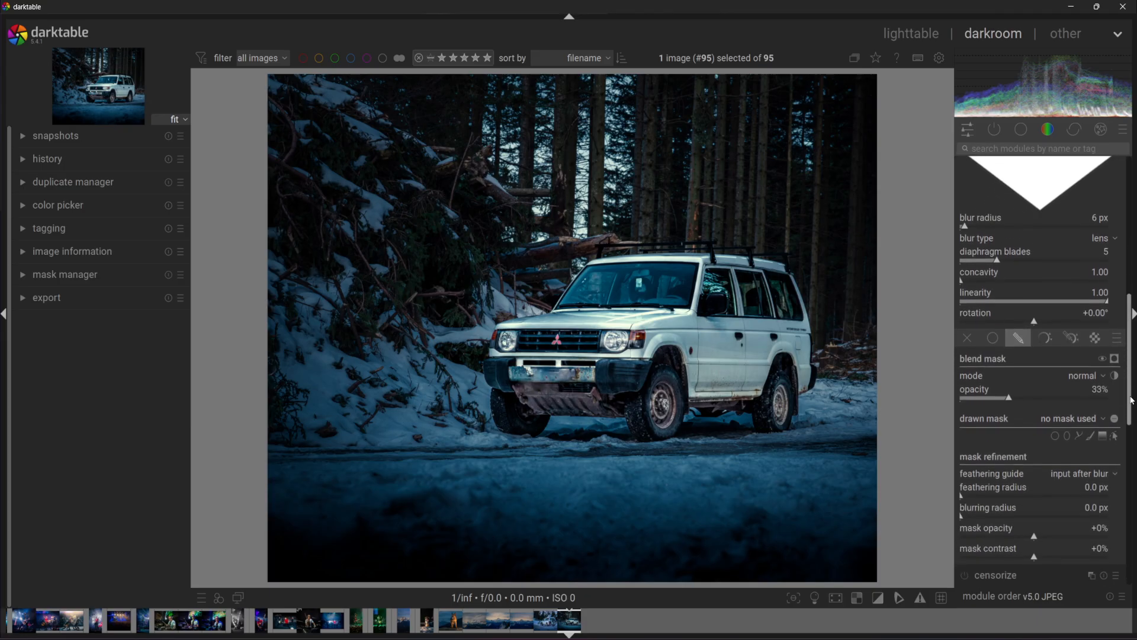
{"action": "left_click_drag", "start_coordinate": [1011, 398], "coordinate": [1090, 396]}
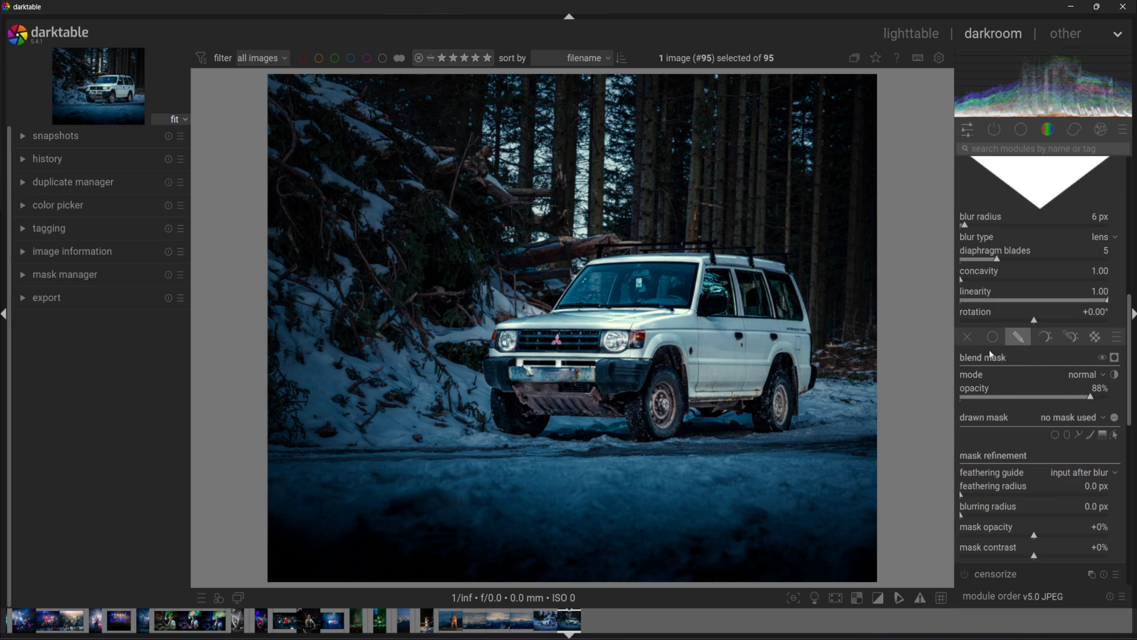
{"action": "left_click", "coordinate": [1056, 436]}
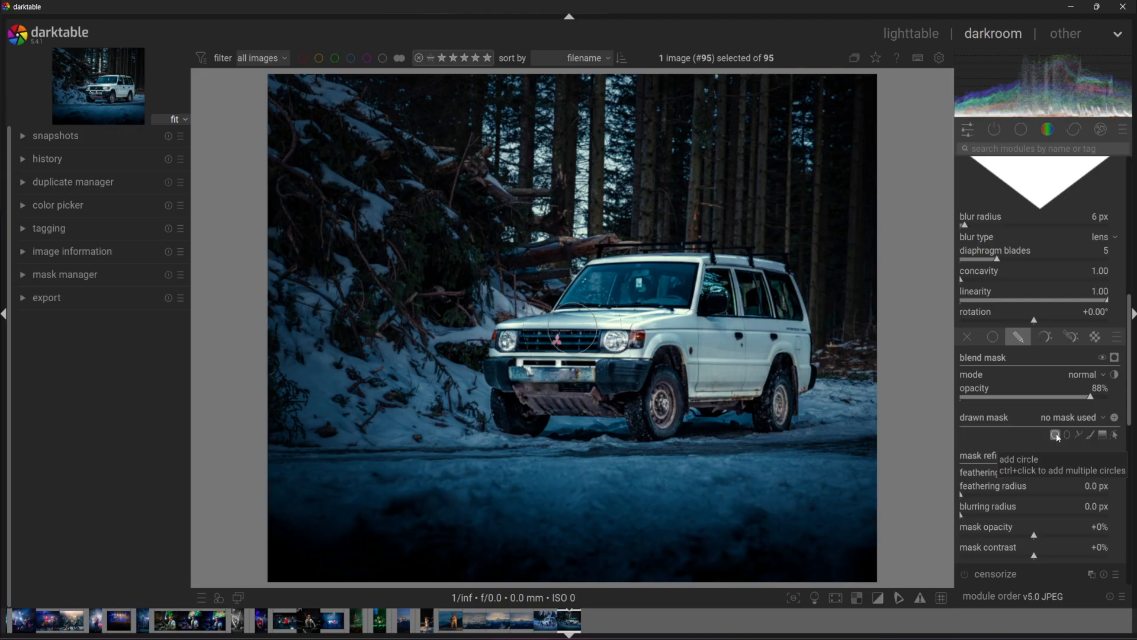
{"action": "left_click", "coordinate": [1064, 435]}
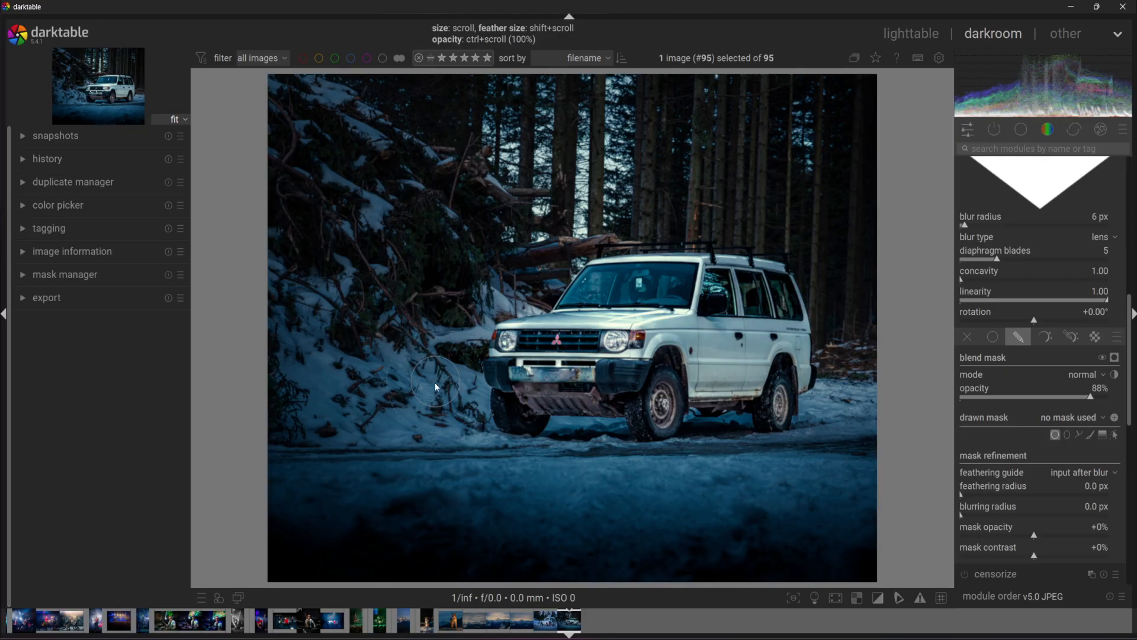
{"action": "left_click", "coordinate": [438, 403]}
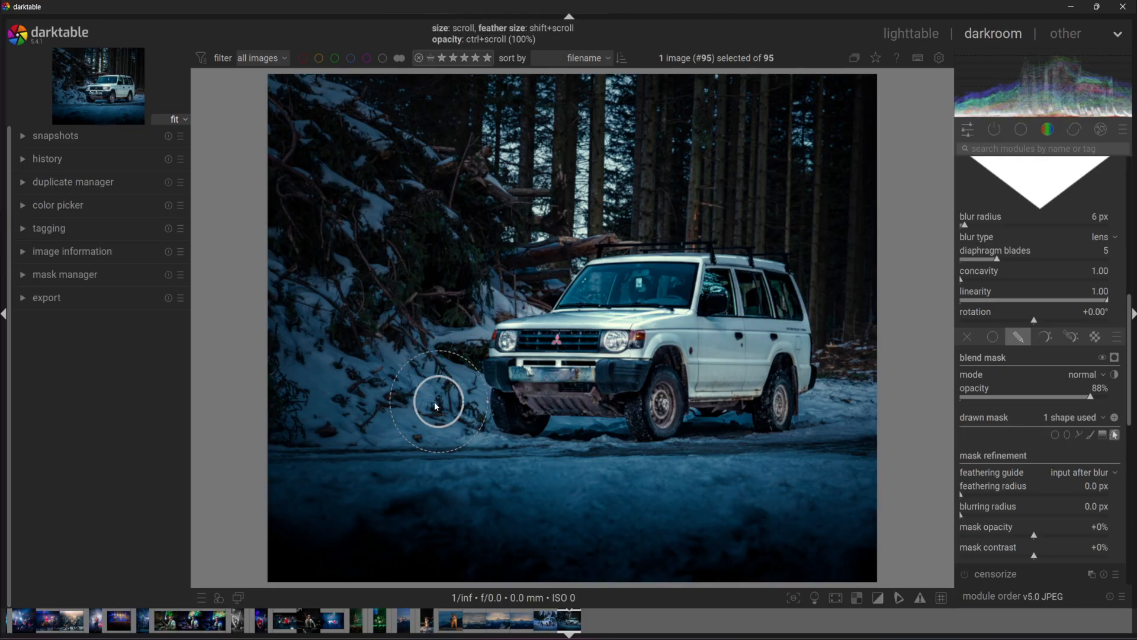
{"action": "left_click_drag", "start_coordinate": [436, 402], "coordinate": [680, 313]}
{"action": "left_click_drag", "start_coordinate": [562, 336], "coordinate": [567, 352]}
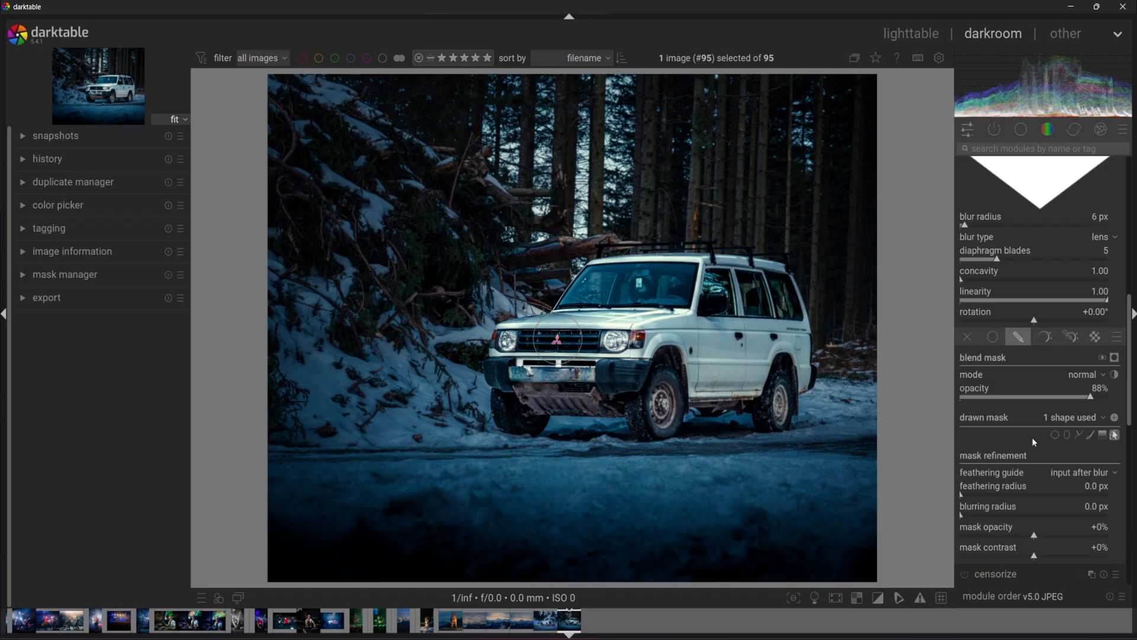
- Lower the blend opacity to 79% and try the multiply, RGB red channel and average blend modes
{"action": "mouse_move", "coordinate": [1095, 401]}
{"action": "left_mouse_down"}
{"action": "mouse_move", "coordinate": [1040, 407]}
{"action": "mouse_move", "coordinate": [1098, 384]}
{"action": "left_mouse_up"}
{"action": "left_click", "coordinate": [1103, 372]}
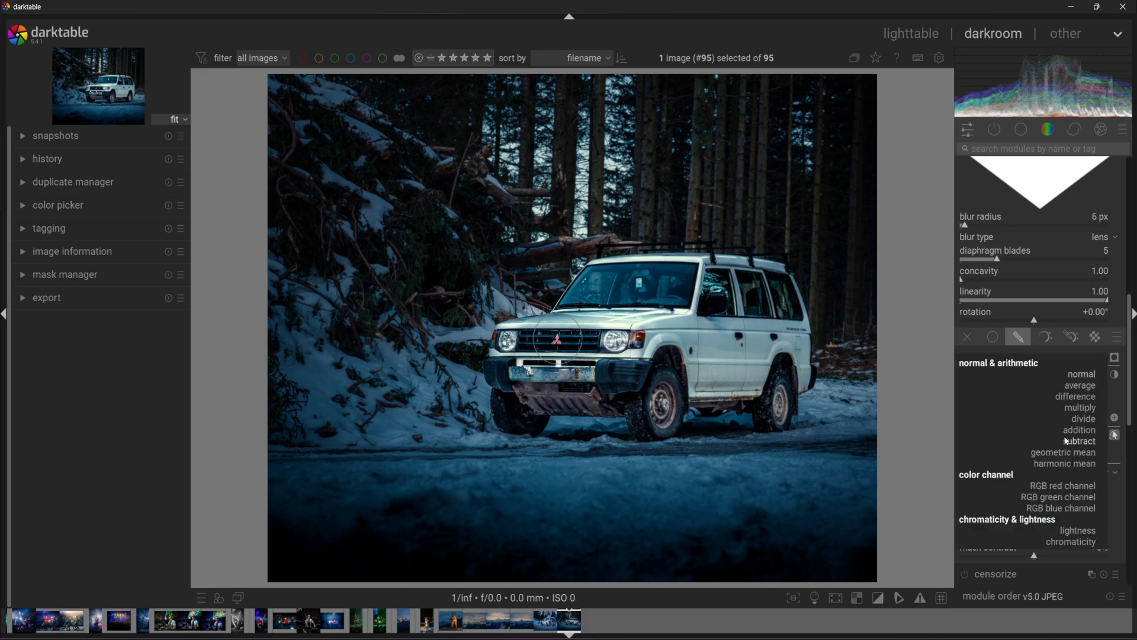
{"action": "left_click", "coordinate": [1080, 408]}
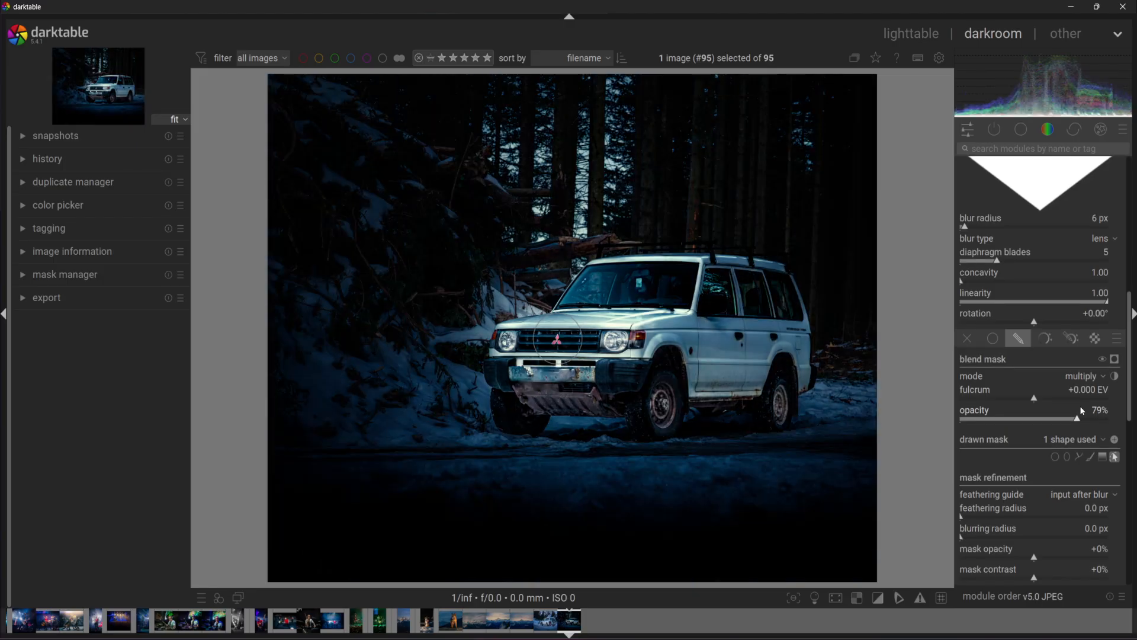
{"action": "left_click", "coordinate": [1098, 378]}
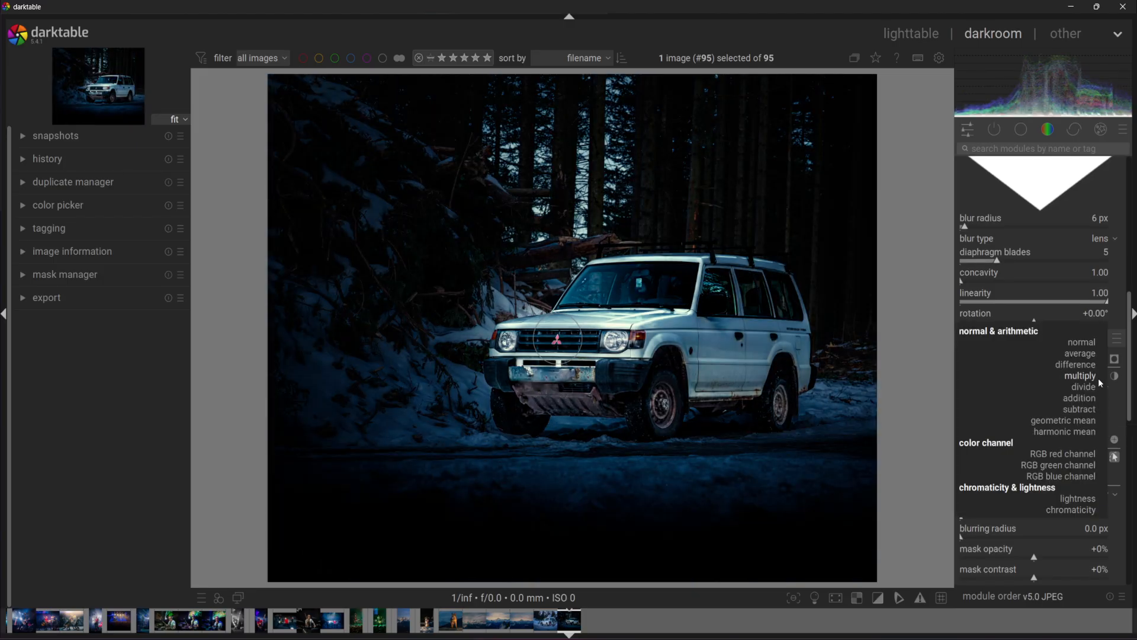
{"action": "left_click", "coordinate": [1060, 453]}
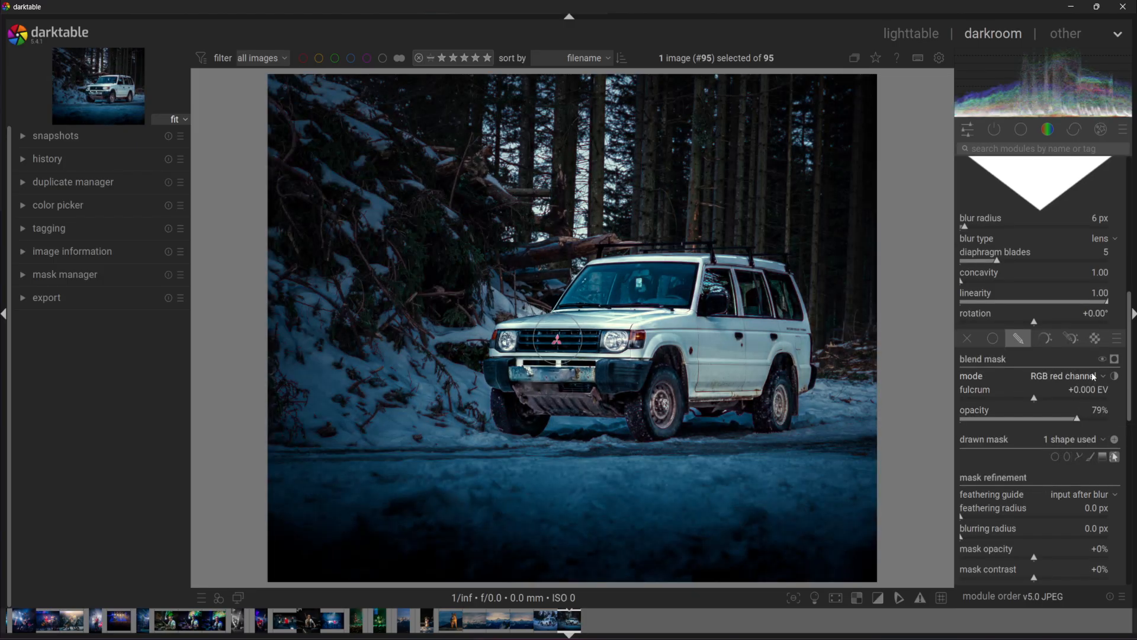
{"action": "left_click", "coordinate": [1078, 377]}
{"action": "left_click", "coordinate": [1088, 275]}
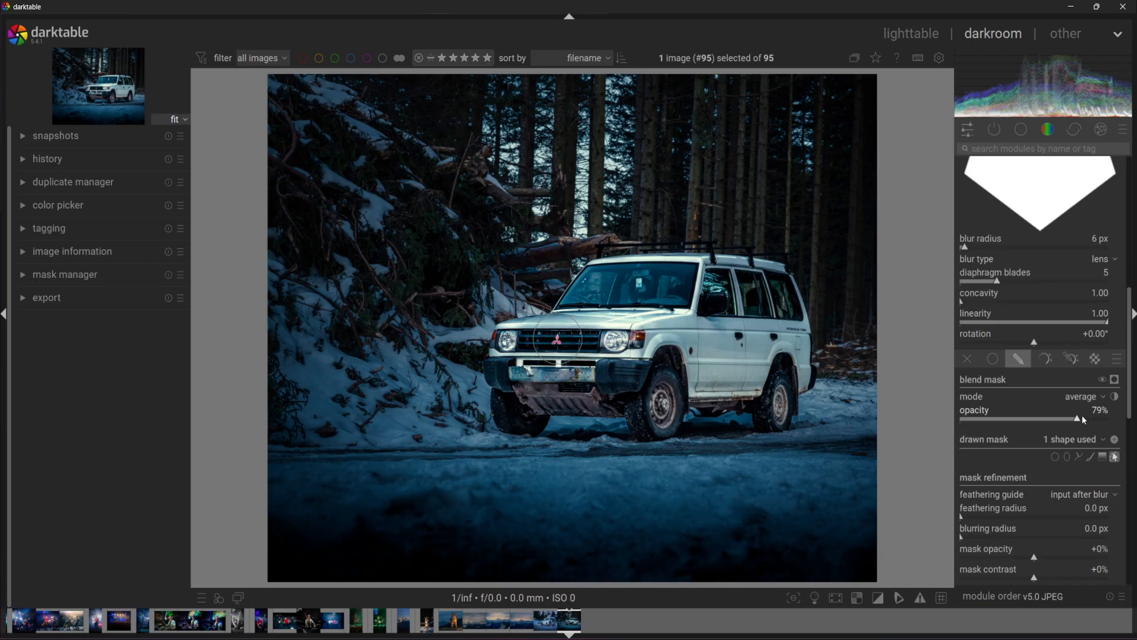
- Set the blend opacity to 89% and change the blend mode to harmonic mean
{"action": "mouse_move", "coordinate": [1082, 415]}
{"action": "left_mouse_down"}
{"action": "mouse_move", "coordinate": [992, 425]}
{"action": "mouse_move", "coordinate": [1092, 418]}
{"action": "left_mouse_up"}
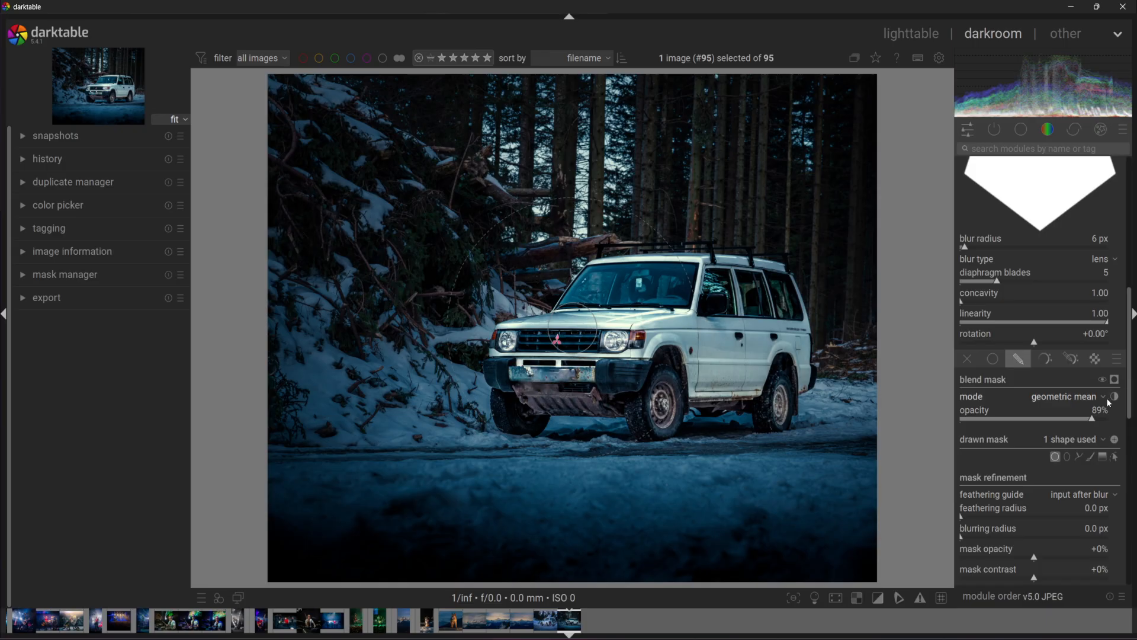
{"action": "left_click", "coordinate": [1102, 396]}
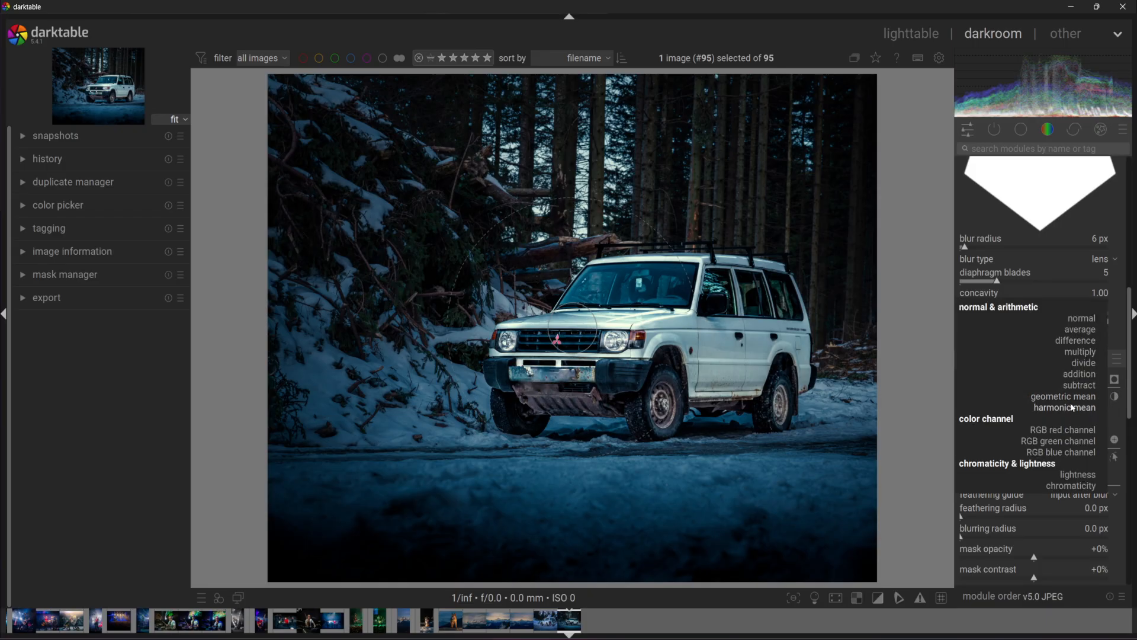
{"action": "left_click", "coordinate": [1072, 408]}
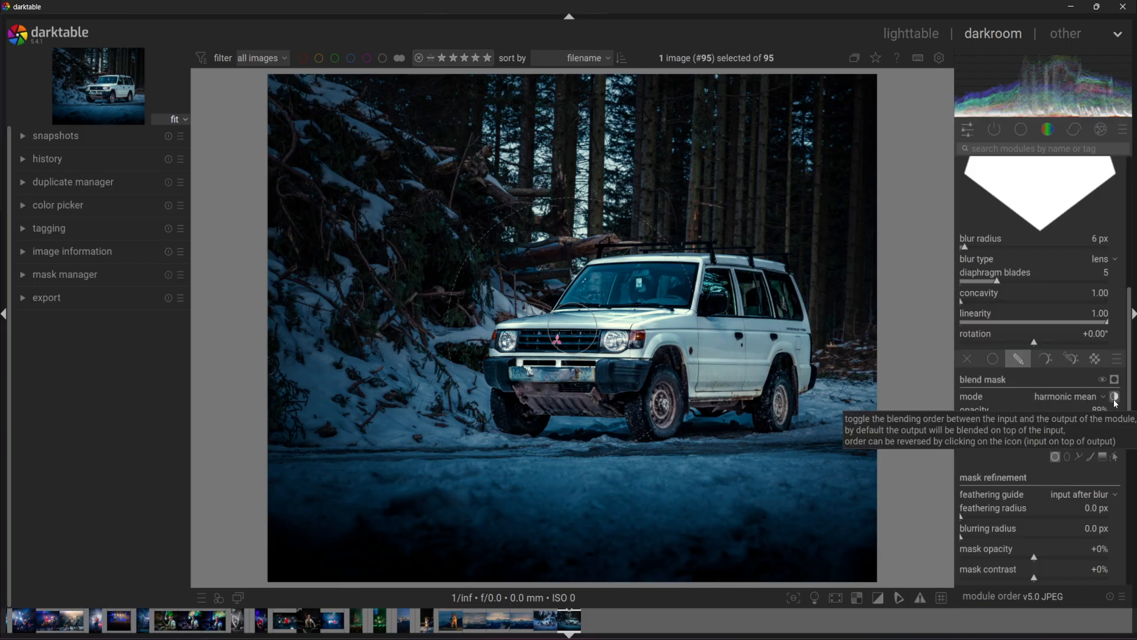
- Toggle the blending order between the blurs module's input and output to compare the effect
{"action": "left_click", "coordinate": [1115, 398]}
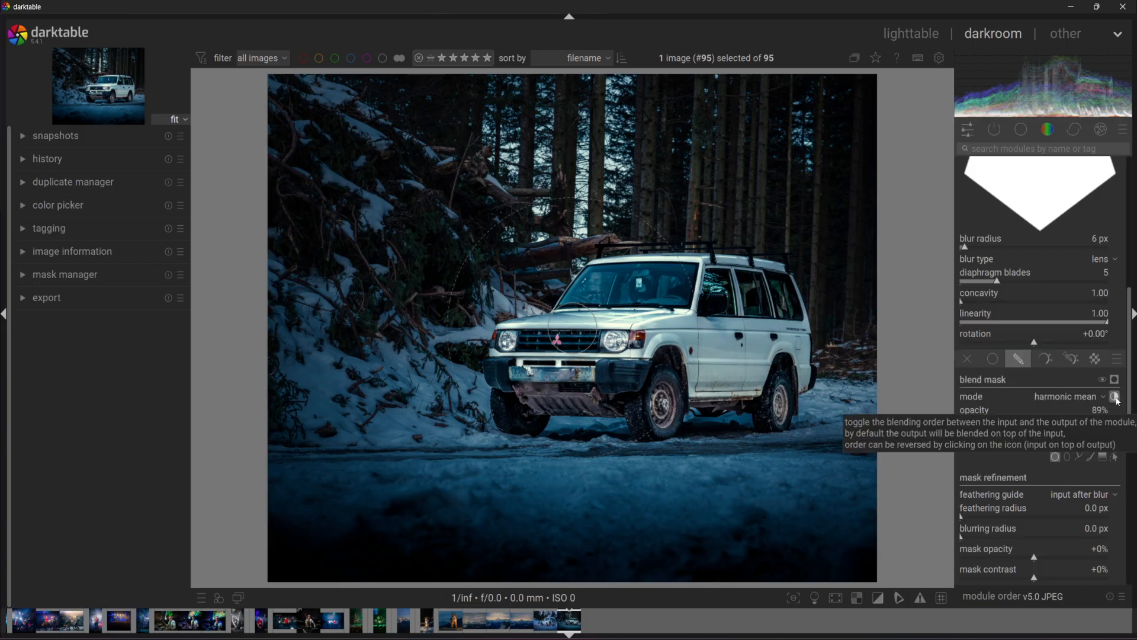
{"action": "left_click", "coordinate": [1116, 397]}
{"action": "left_click", "coordinate": [1116, 396]}
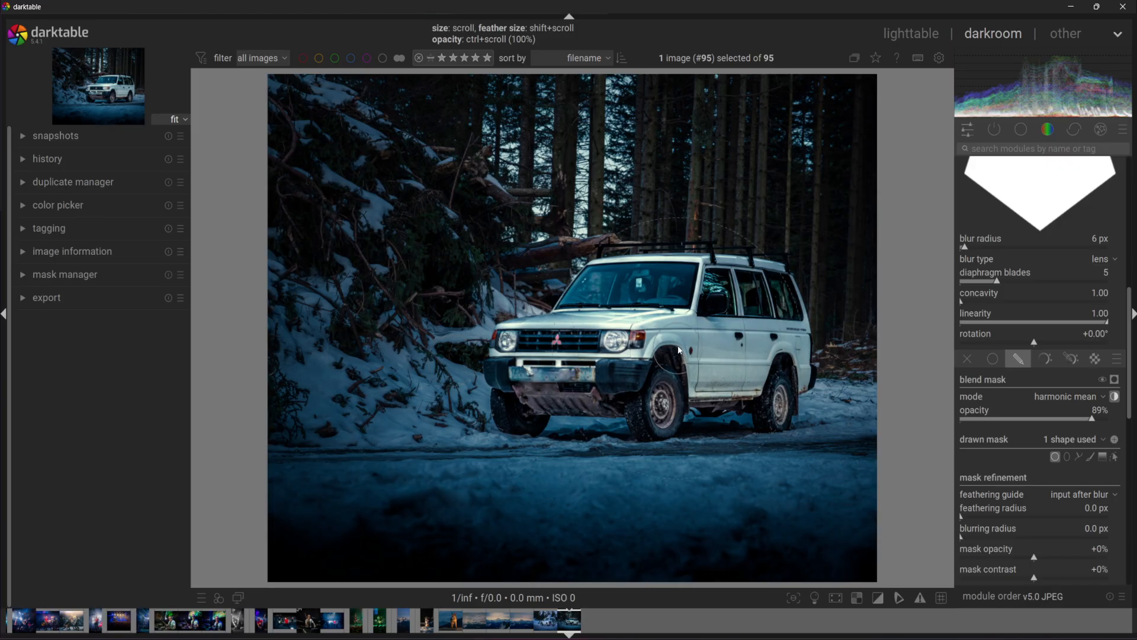
- Try the subtract blend mode on the blurs module, and settle on geometric mean
{"action": "left_click", "coordinate": [1104, 396]}
{"action": "left_click", "coordinate": [1091, 374]}
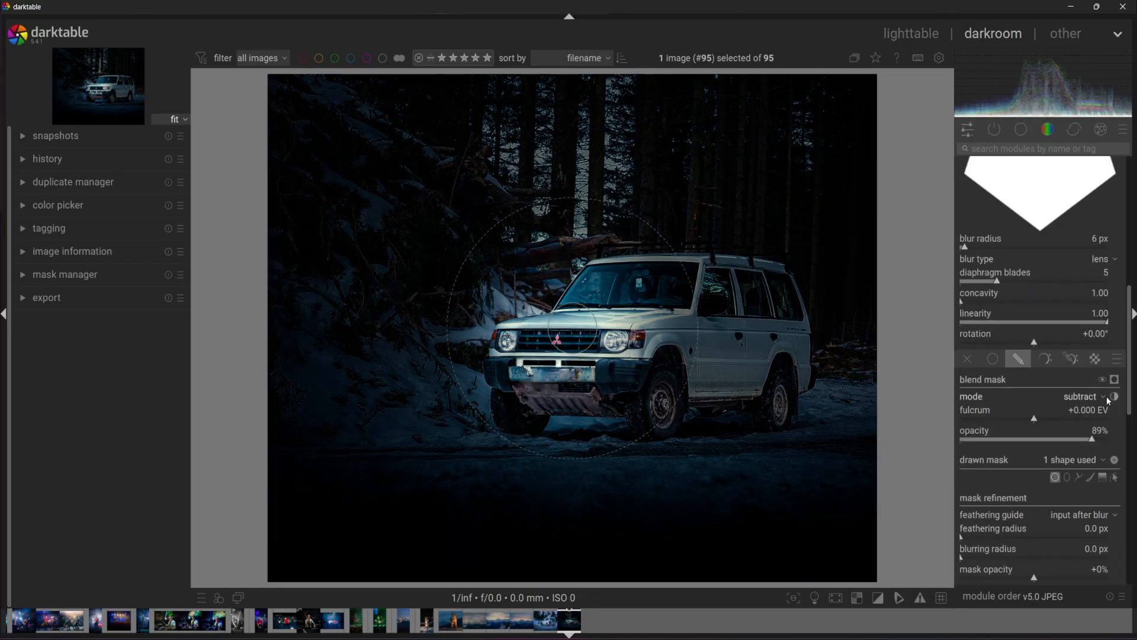
{"action": "left_click", "coordinate": [1105, 397]}
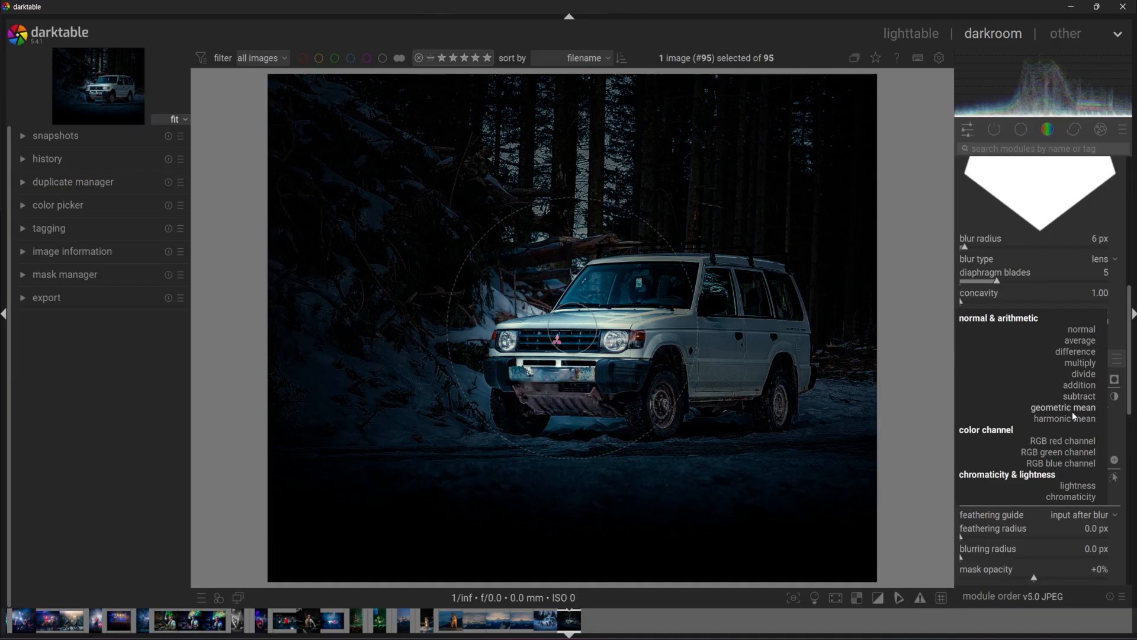
{"action": "left_click", "coordinate": [1077, 407]}
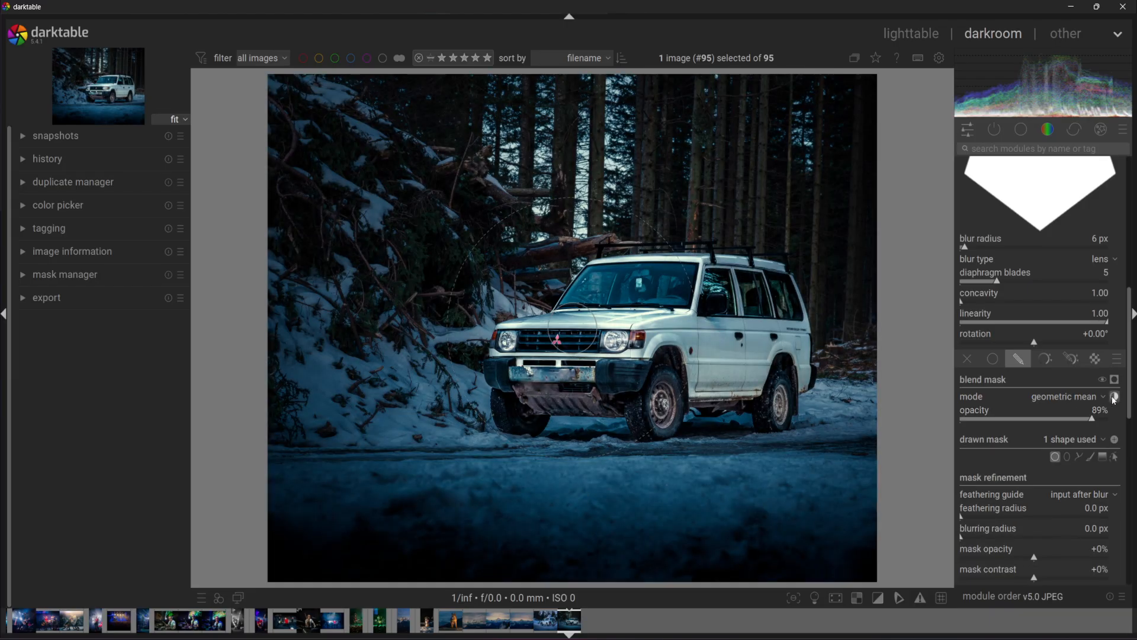
- Add a second circle mask over the snowy log pile beside the vehicle and enlarge its core and feather
{"action": "left_click", "coordinate": [326, 353]}
{"action": "left_click_drag", "start_coordinate": [329, 333], "coordinate": [410, 172]}
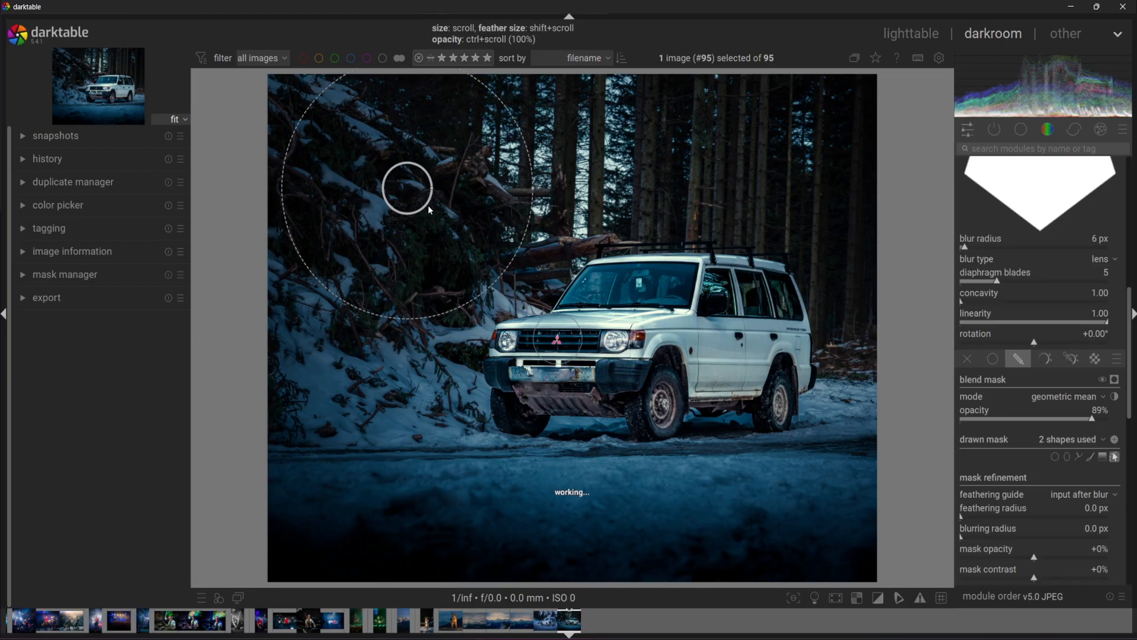
{"action": "scroll", "coordinate": [435, 193], "scroll_direction": "up", "scroll_amount": 10}
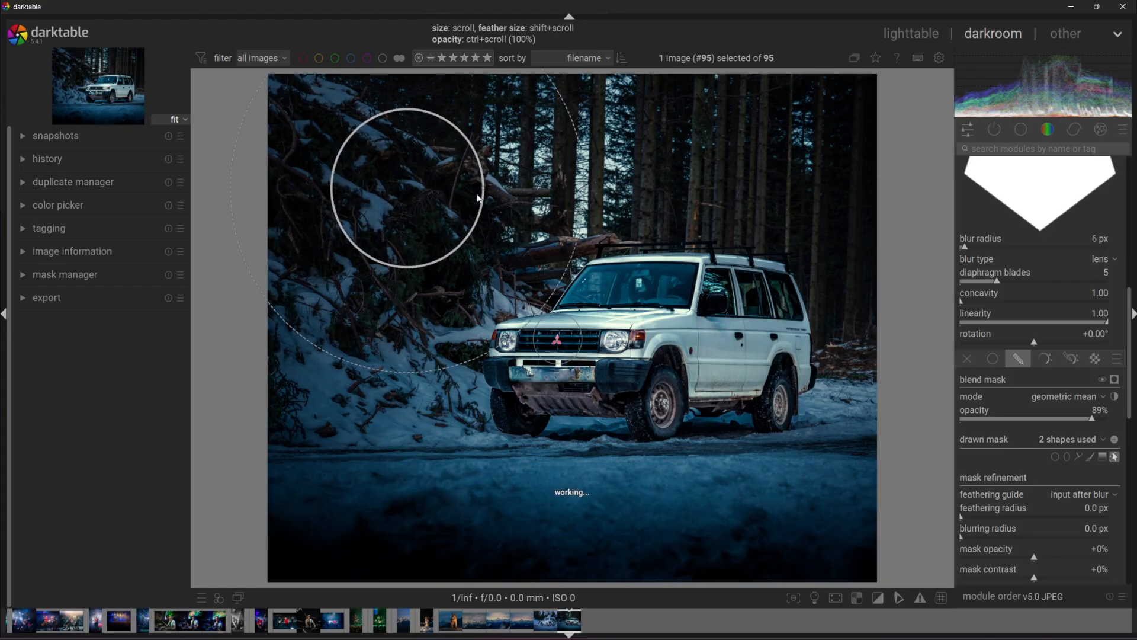
{"action": "left_click_drag", "start_coordinate": [428, 191], "coordinate": [424, 187]}
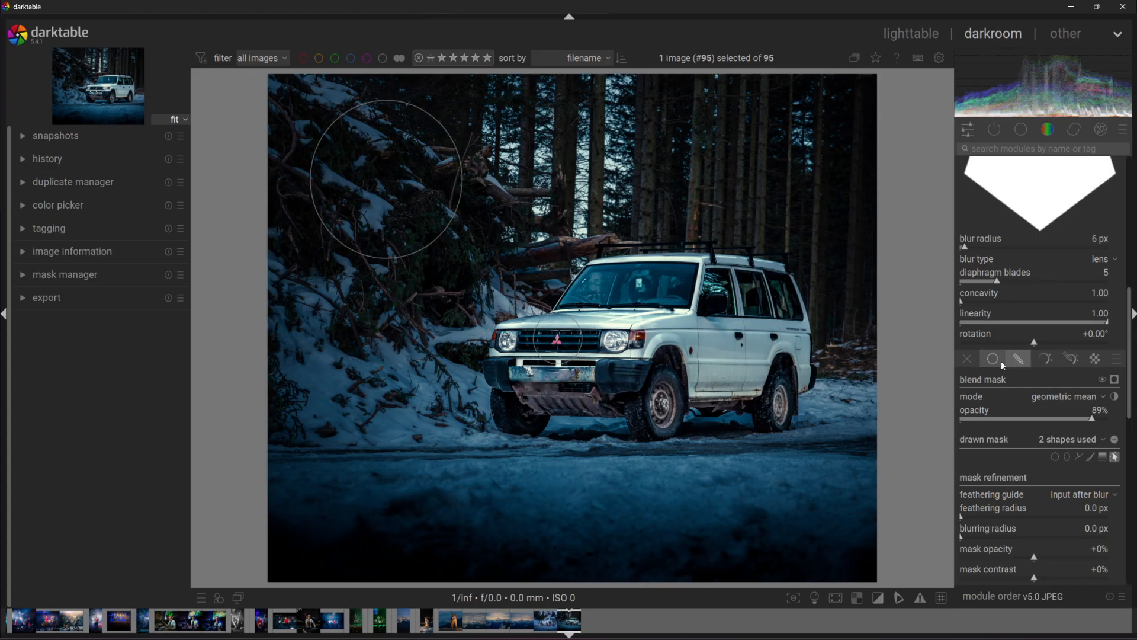
- Switch the blurs module's masking to a parametric mask
{"action": "left_click", "coordinate": [1045, 358]}
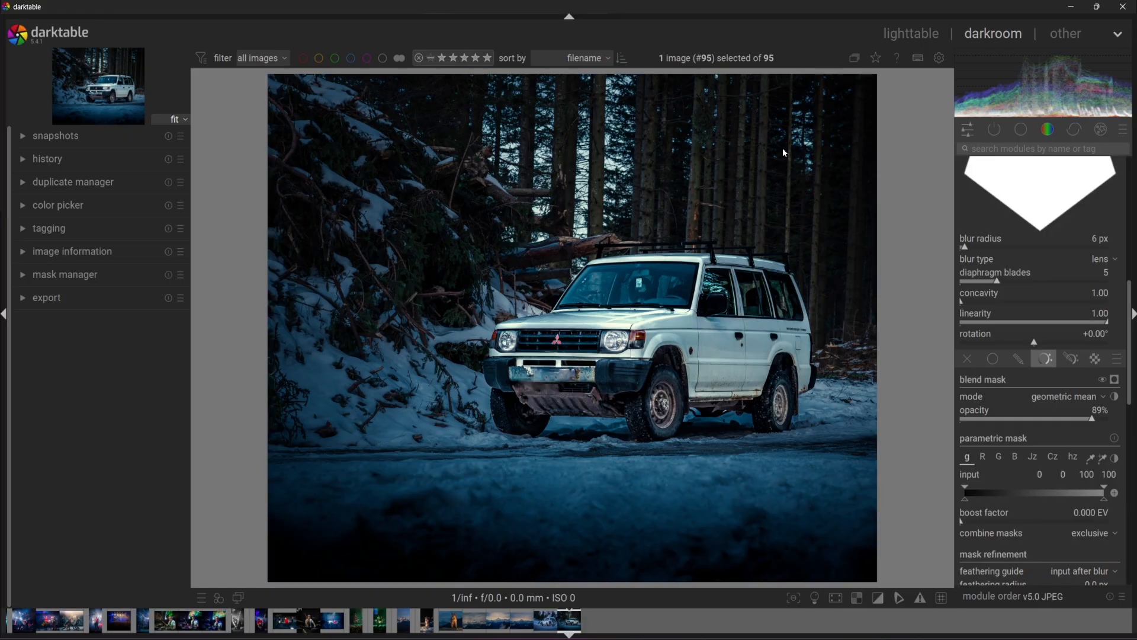
- Combine drawn and parametric masking on the blurs module and place a horizontal gradient mask across the snowy foreground below the vehicle, pointing downward
{"action": "left_click", "coordinate": [1078, 358]}
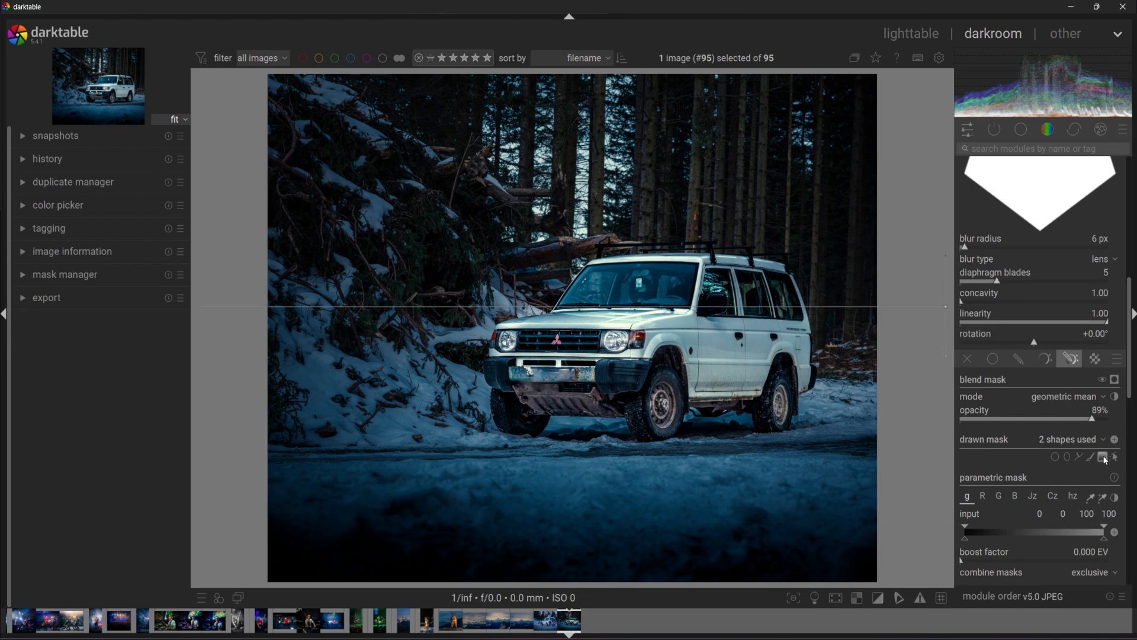
{"action": "left_click", "coordinate": [1102, 457]}
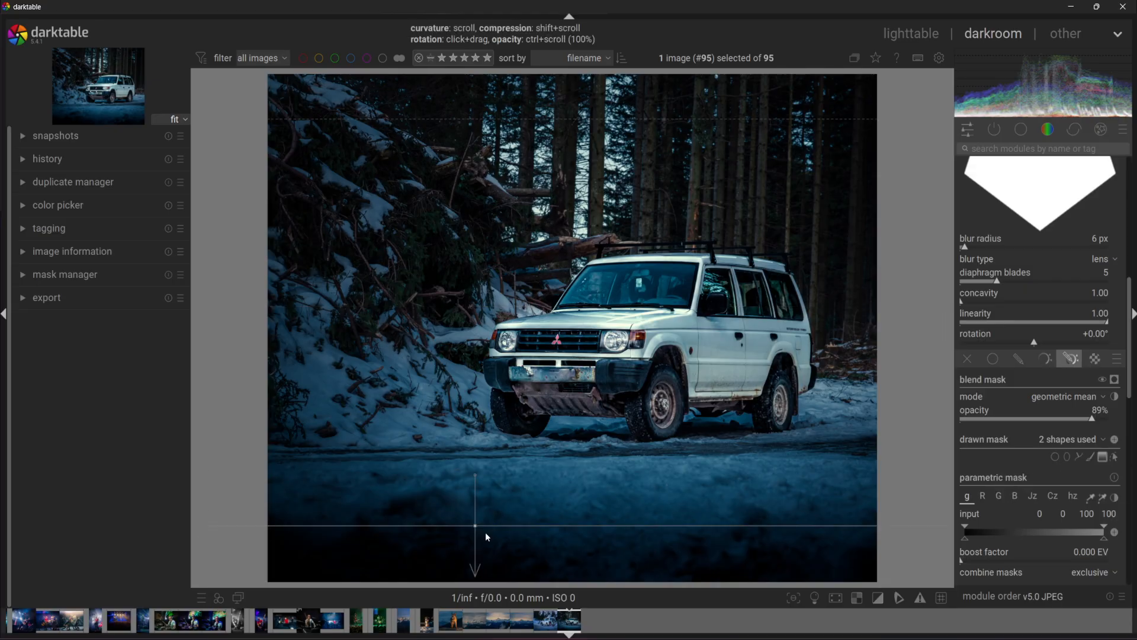
{"action": "left_click_drag", "start_coordinate": [569, 559], "coordinate": [573, 462]}
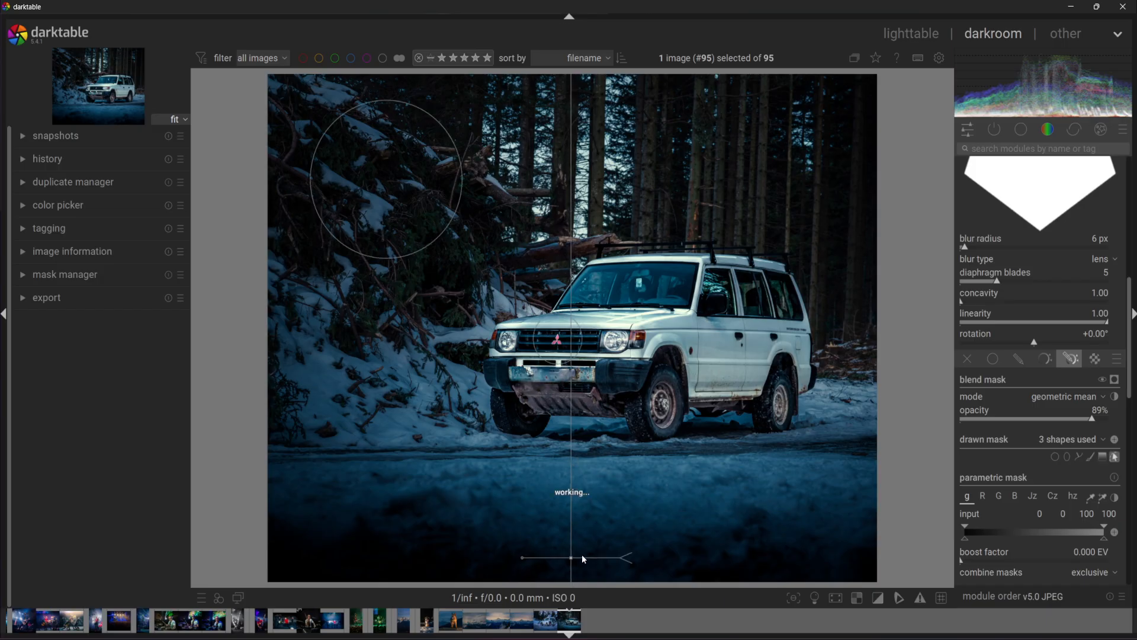
{"action": "mouse_move", "coordinate": [573, 558]}
{"action": "left_mouse_down"}
{"action": "mouse_move", "coordinate": [592, 517]}
{"action": "mouse_move", "coordinate": [543, 424]}
{"action": "mouse_move", "coordinate": [347, 389]}
{"action": "mouse_move", "coordinate": [522, 426]}
{"action": "mouse_move", "coordinate": [308, 432]}
{"action": "mouse_move", "coordinate": [598, 366]}
{"action": "mouse_move", "coordinate": [609, 490]}
{"action": "left_mouse_up"}
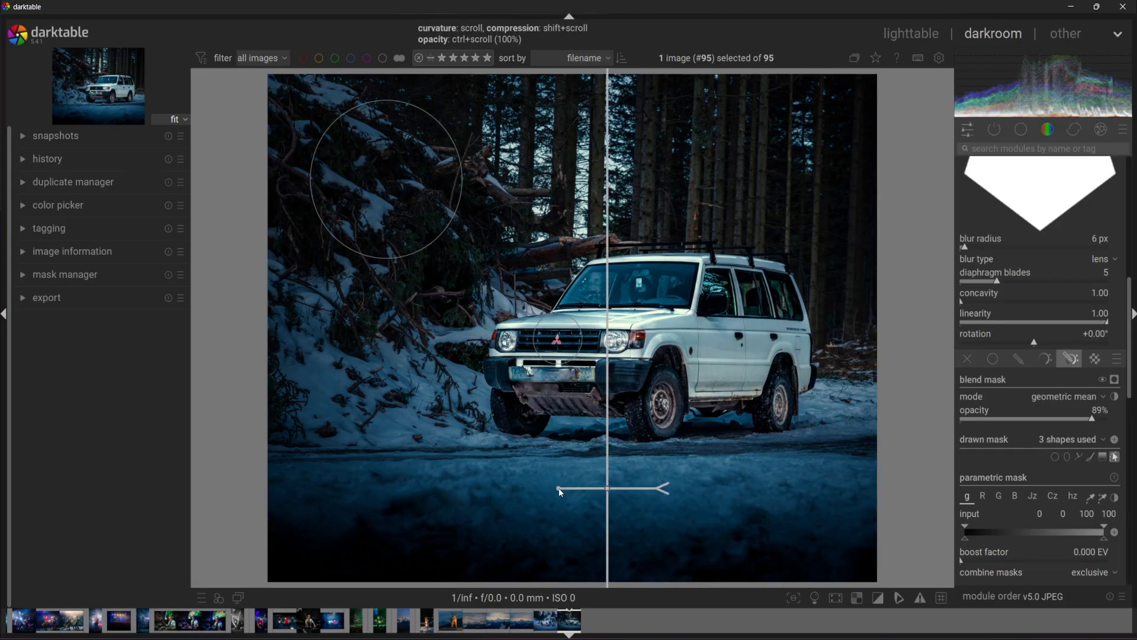
{"action": "left_click_drag", "start_coordinate": [560, 488], "coordinate": [608, 460]}
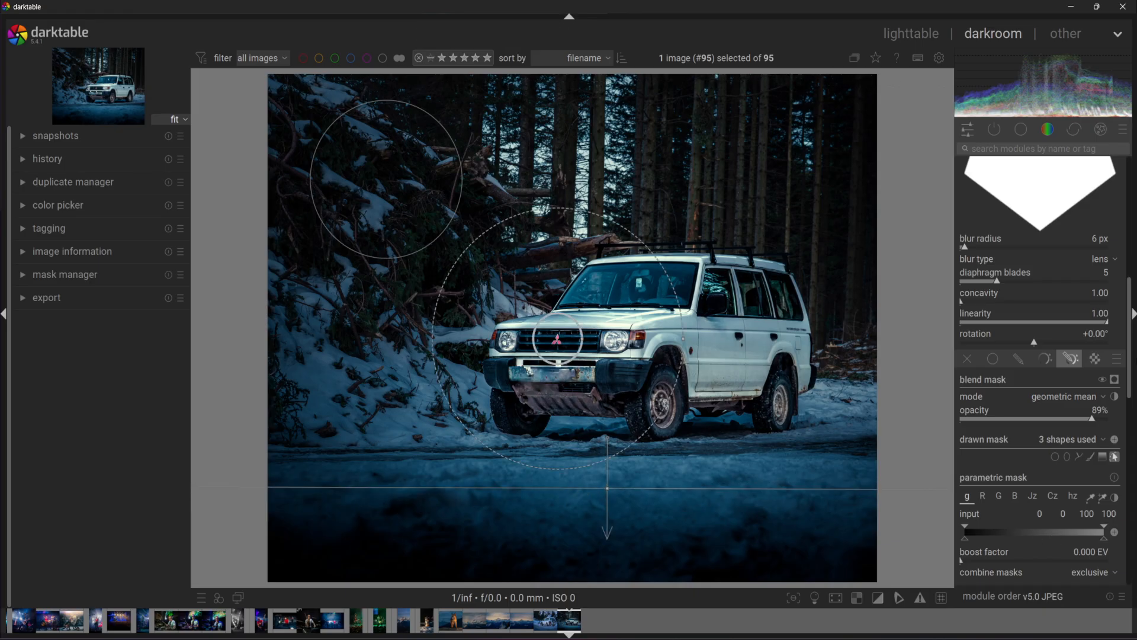
- Set the parametric mask's boost factor to 1.519 EV and narrow its gray input range to 34.8, 105, 106 and 178
{"action": "scroll", "coordinate": [1132, 415], "scroll_direction": "down", "scroll_amount": 3}
{"action": "scroll", "coordinate": [1132, 415], "scroll_direction": "down", "scroll_amount": 1}
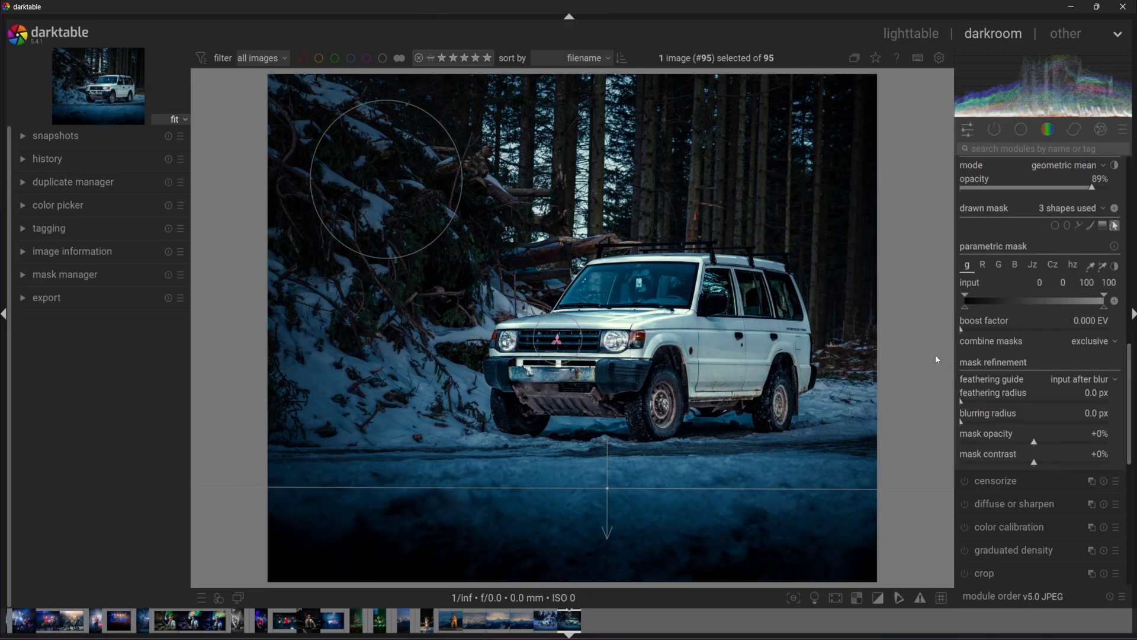
{"action": "left_click", "coordinate": [987, 334]}
{"action": "left_click_drag", "start_coordinate": [988, 334], "coordinate": [1035, 329]}
{"action": "left_click_drag", "start_coordinate": [966, 296], "coordinate": [1008, 297]}
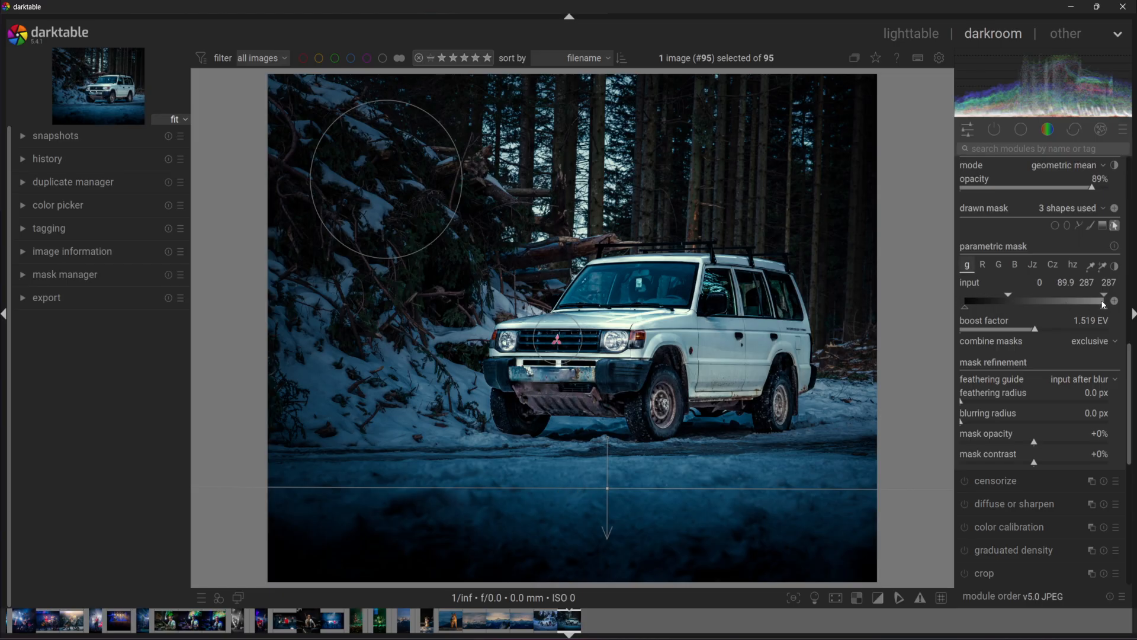
{"action": "left_click_drag", "start_coordinate": [1104, 299], "coordinate": [1103, 297]}
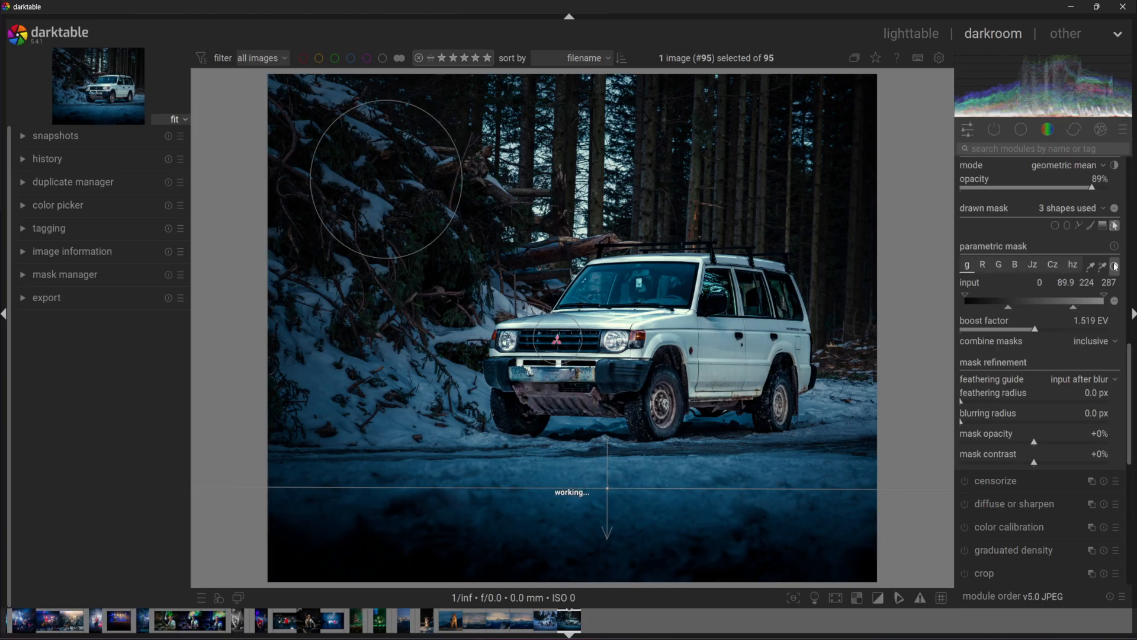
{"action": "left_click_drag", "start_coordinate": [1100, 298], "coordinate": [979, 303]}
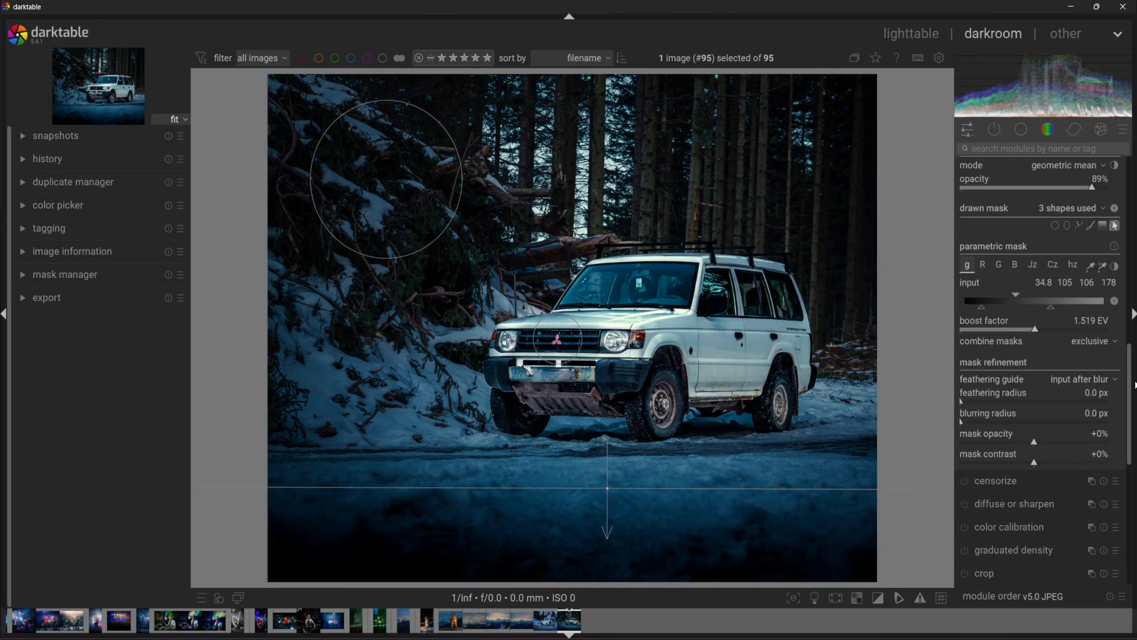
- Raise the lens blur's diaphragm blades to 8 and its concavity to 1.10
{"action": "scroll", "coordinate": [1131, 385], "scroll_direction": "up", "scroll_amount": 5}
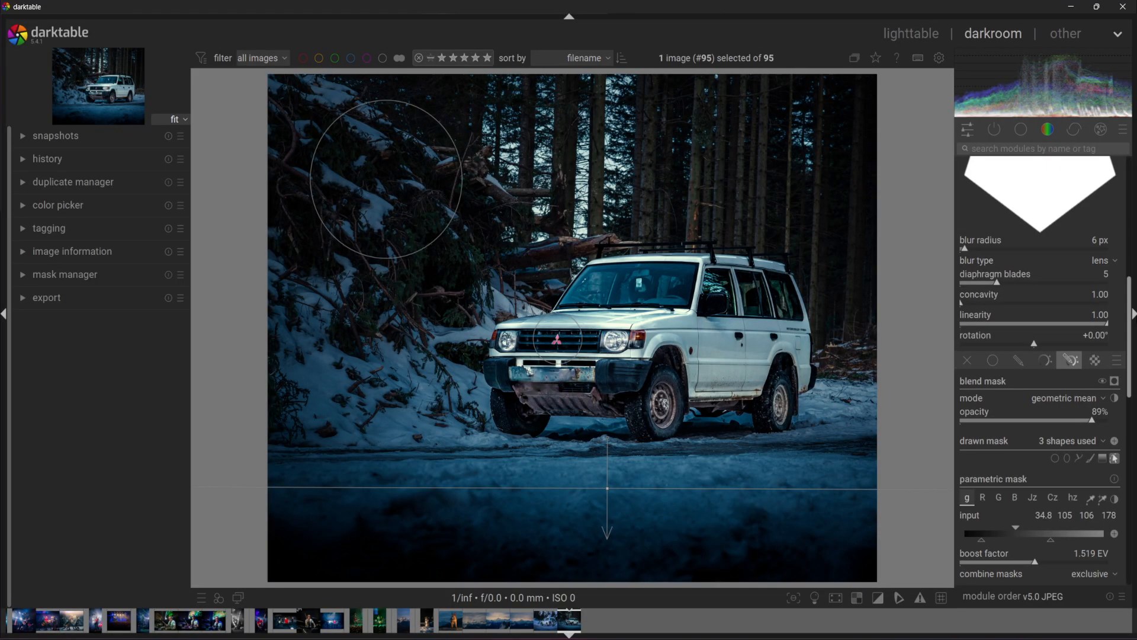
{"action": "scroll", "coordinate": [1015, 432], "scroll_direction": "up", "scroll_amount": 3}
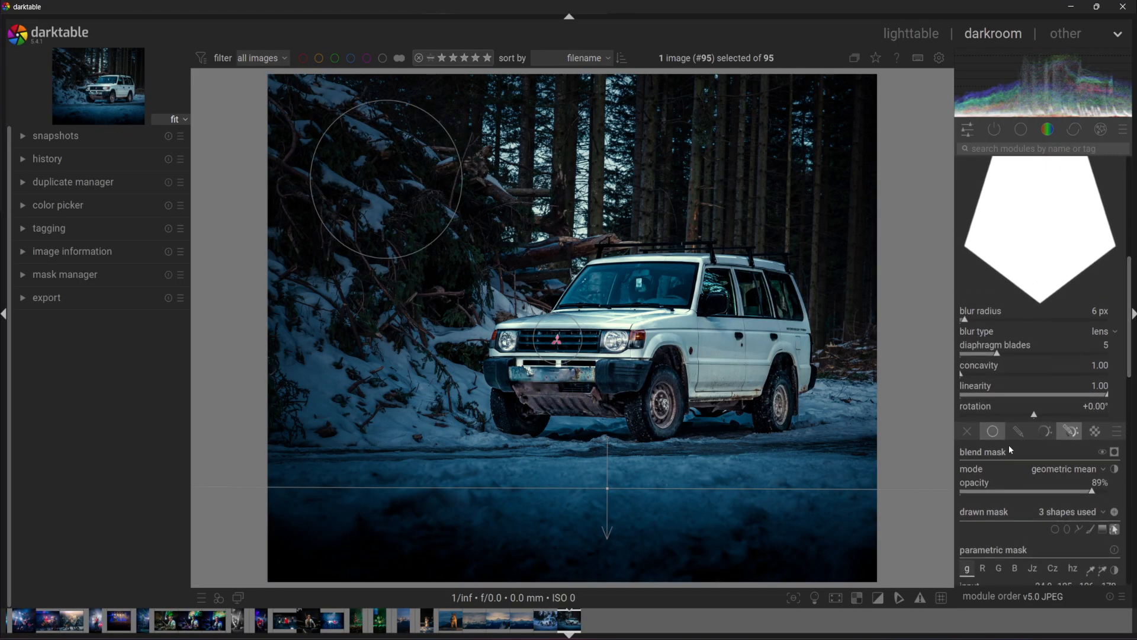
{"action": "left_click_drag", "start_coordinate": [1007, 350], "coordinate": [1037, 356]}
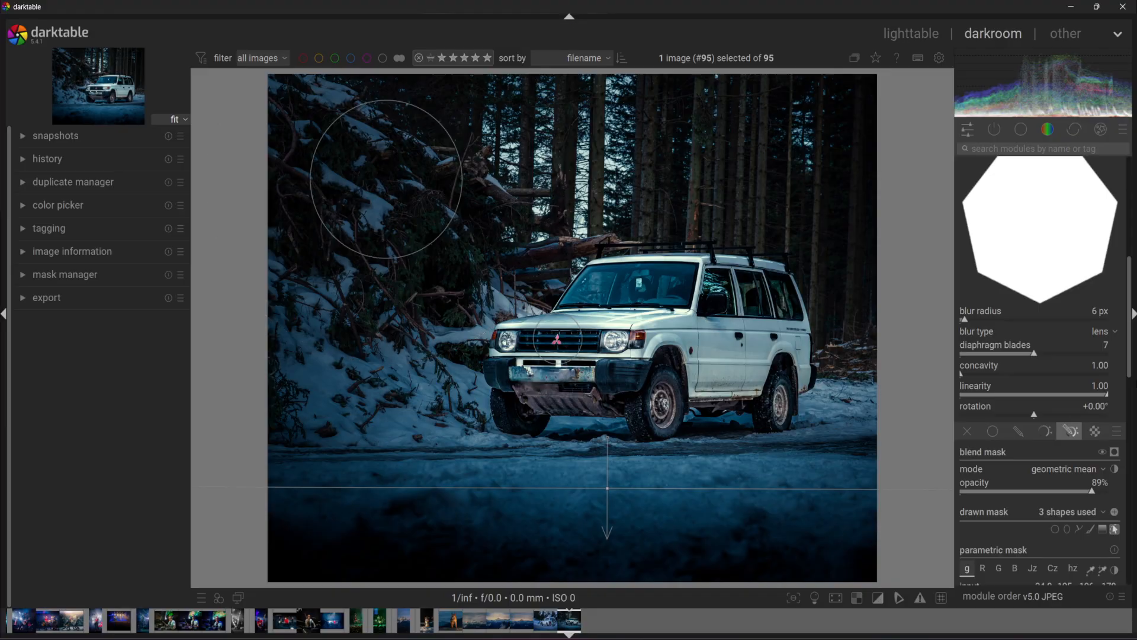
{"action": "scroll", "coordinate": [1079, 366], "scroll_direction": "up", "scroll_amount": 1}
{"action": "scroll", "coordinate": [1078, 349], "scroll_direction": "up", "scroll_amount": 1}
{"action": "scroll", "coordinate": [1066, 355], "scroll_direction": "down", "scroll_amount": 2}
{"action": "scroll", "coordinate": [1063, 353], "scroll_direction": "up", "scroll_amount": 1}
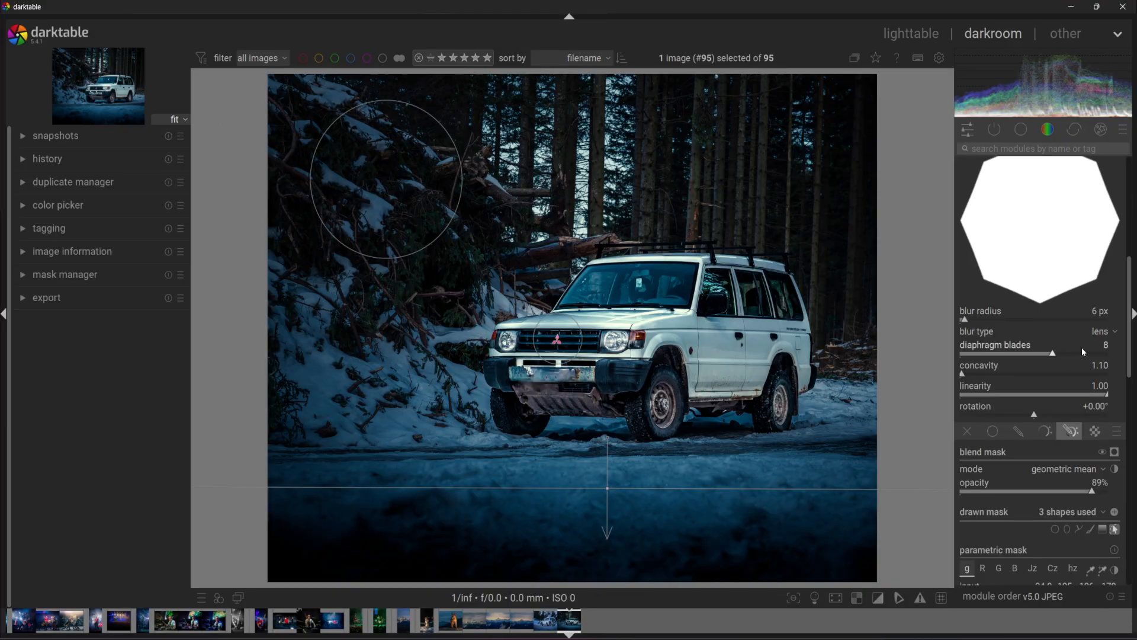
- Change the blurs module's blur type to motion
{"action": "left_click", "coordinate": [1116, 332]}
{"action": "left_click", "coordinate": [1108, 344]}
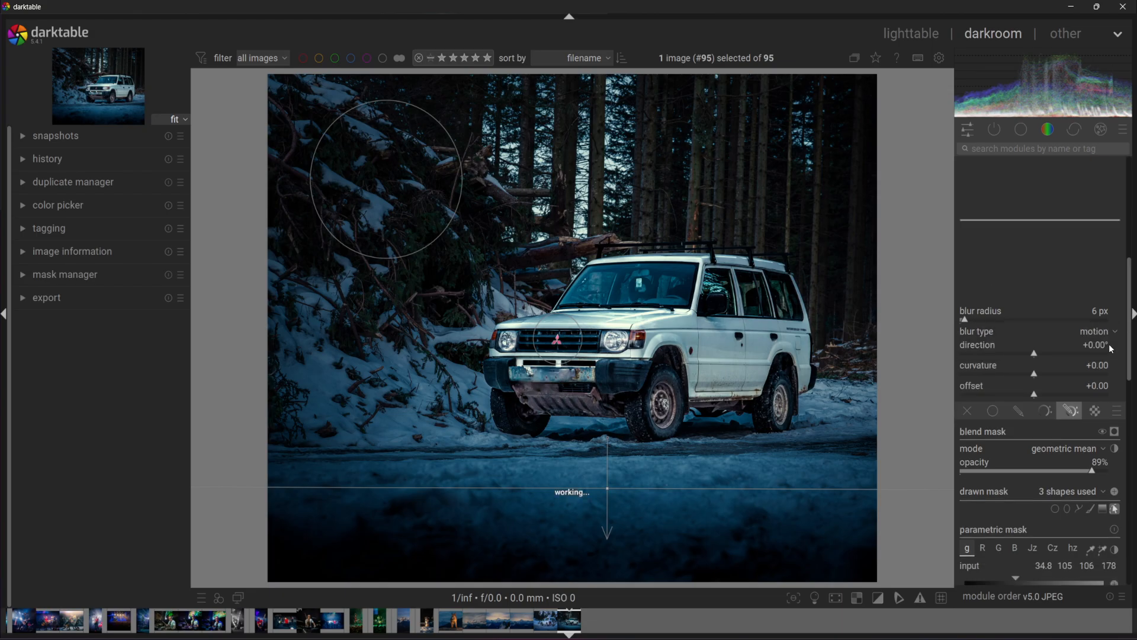